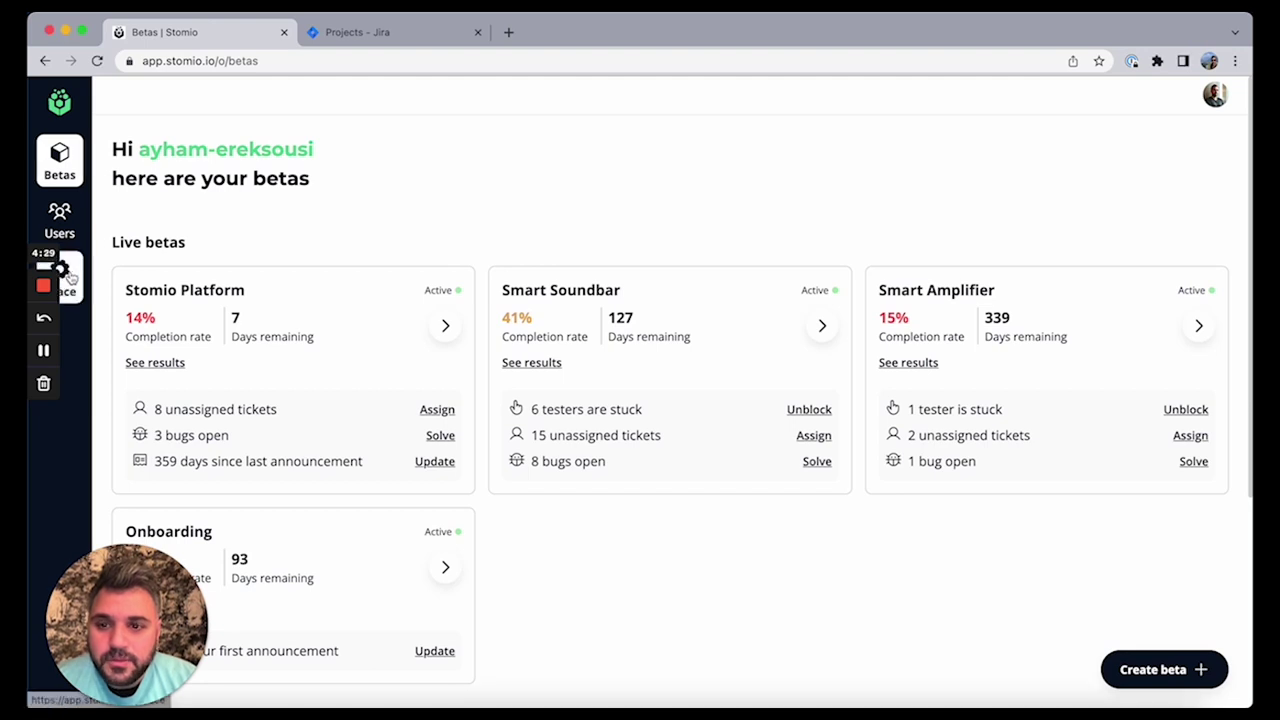
Open the workspace's integration settings and start connecting the Jira ticketing system.
click(70, 278)
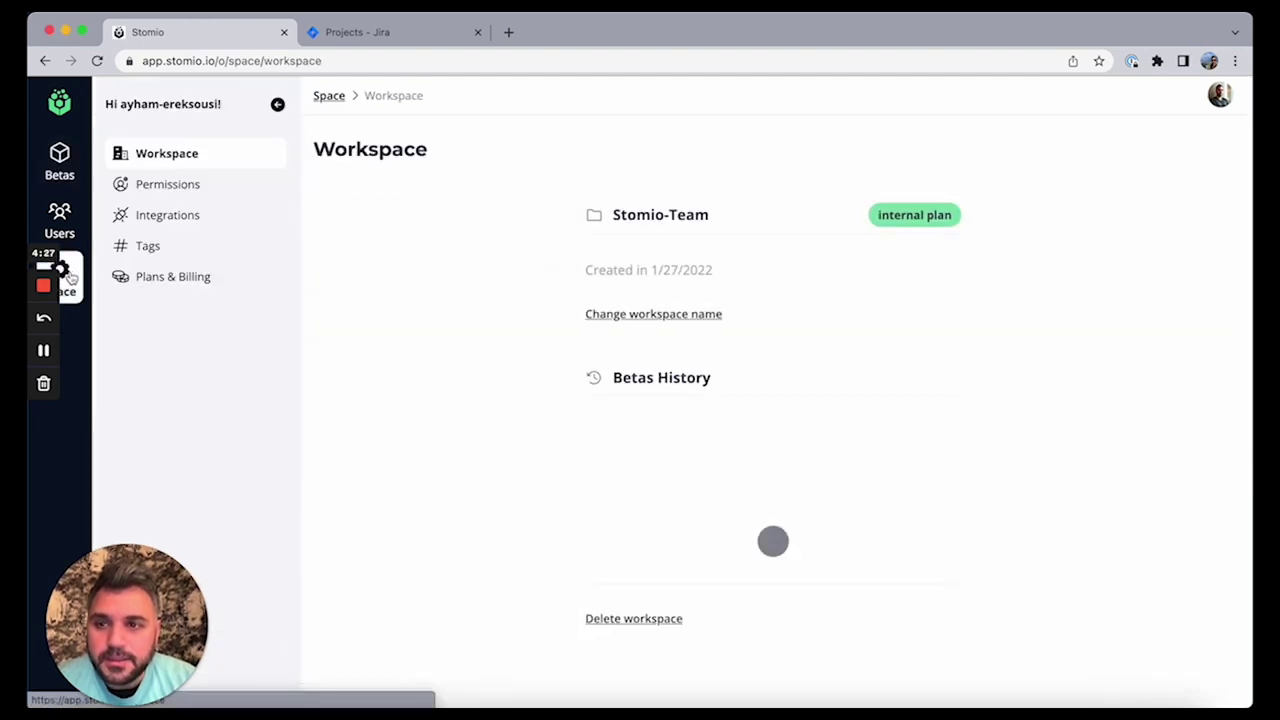
click(185, 192)
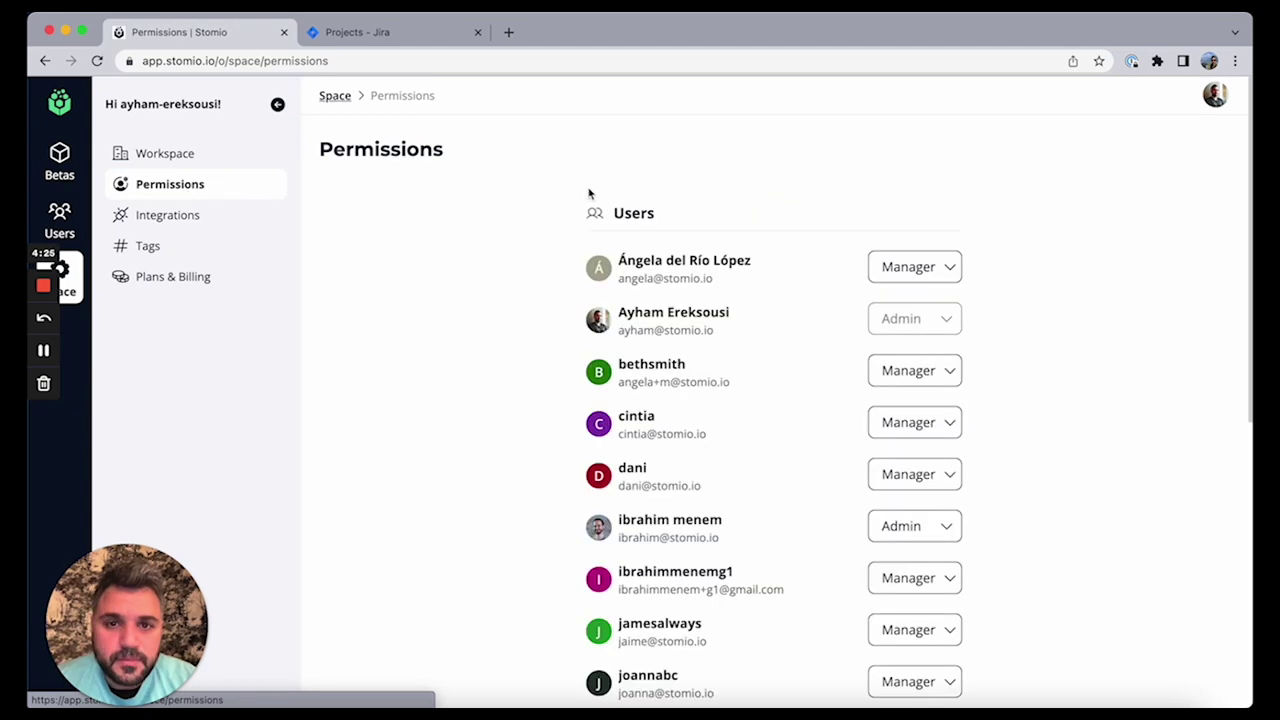
click(205, 230)
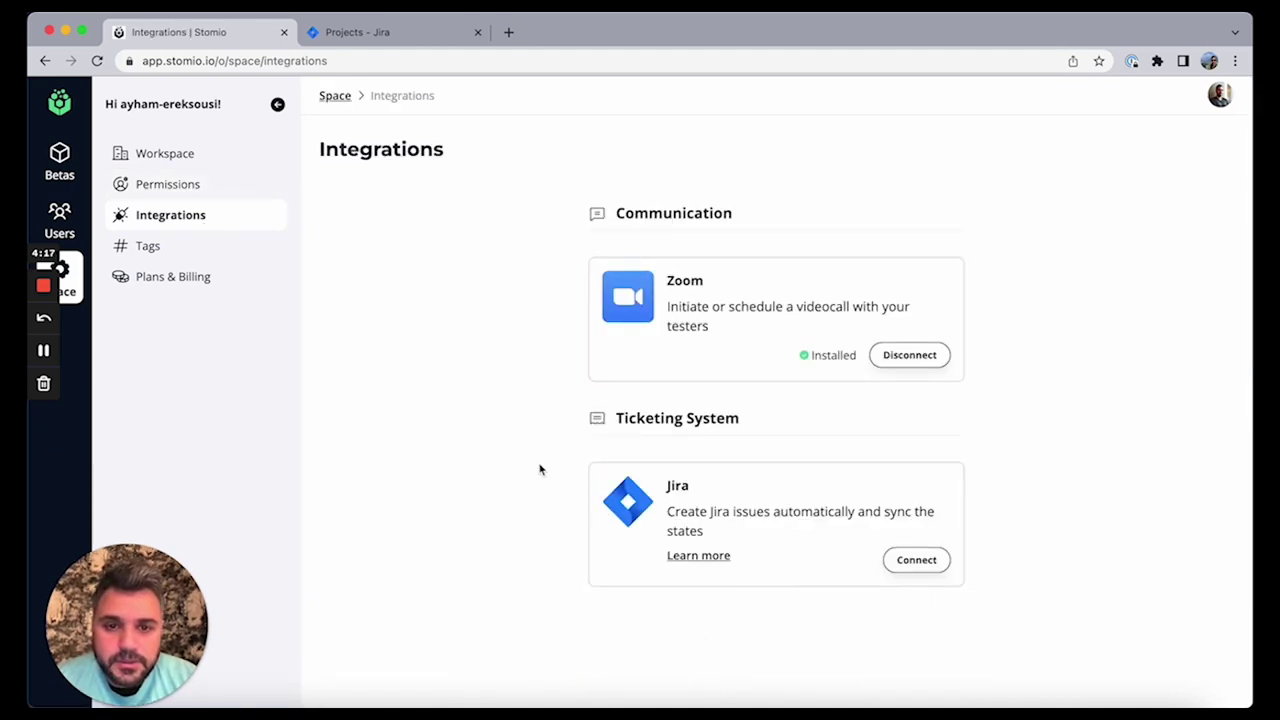
click(914, 566)
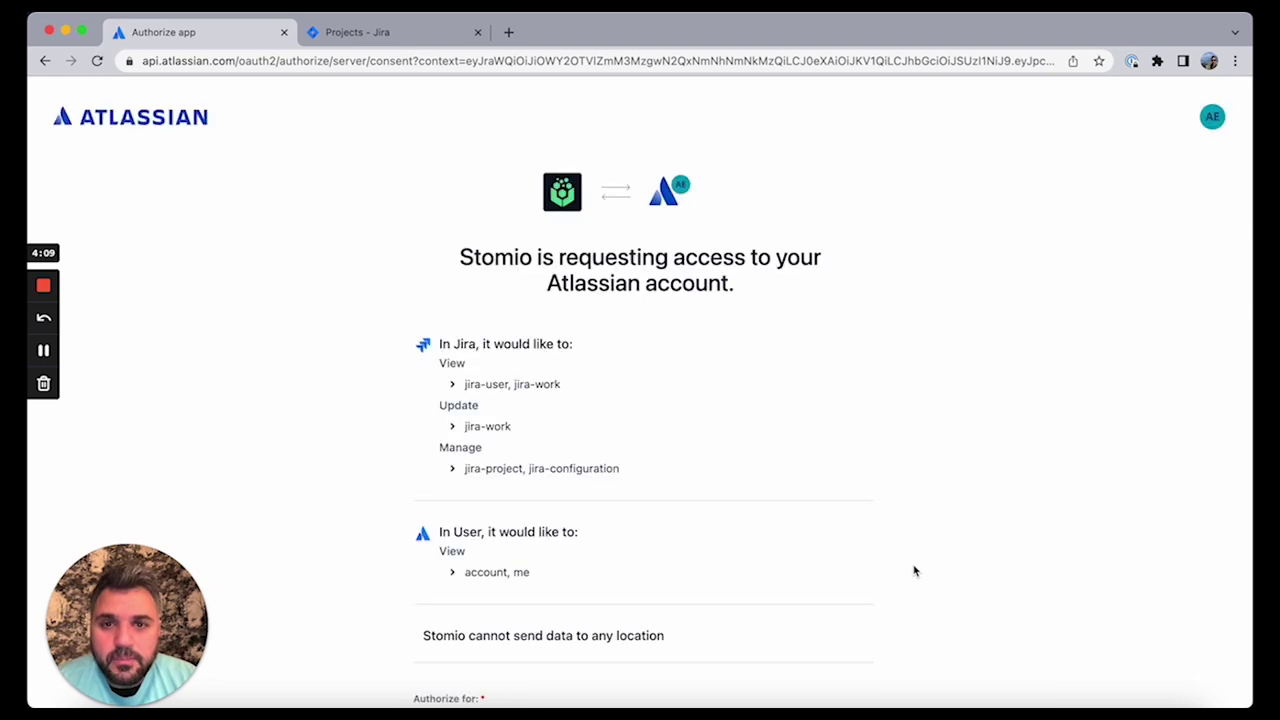
Authorize Stomio's access to the stomio-demo.atlassian.net site.
scroll(624, 486, down, 3)
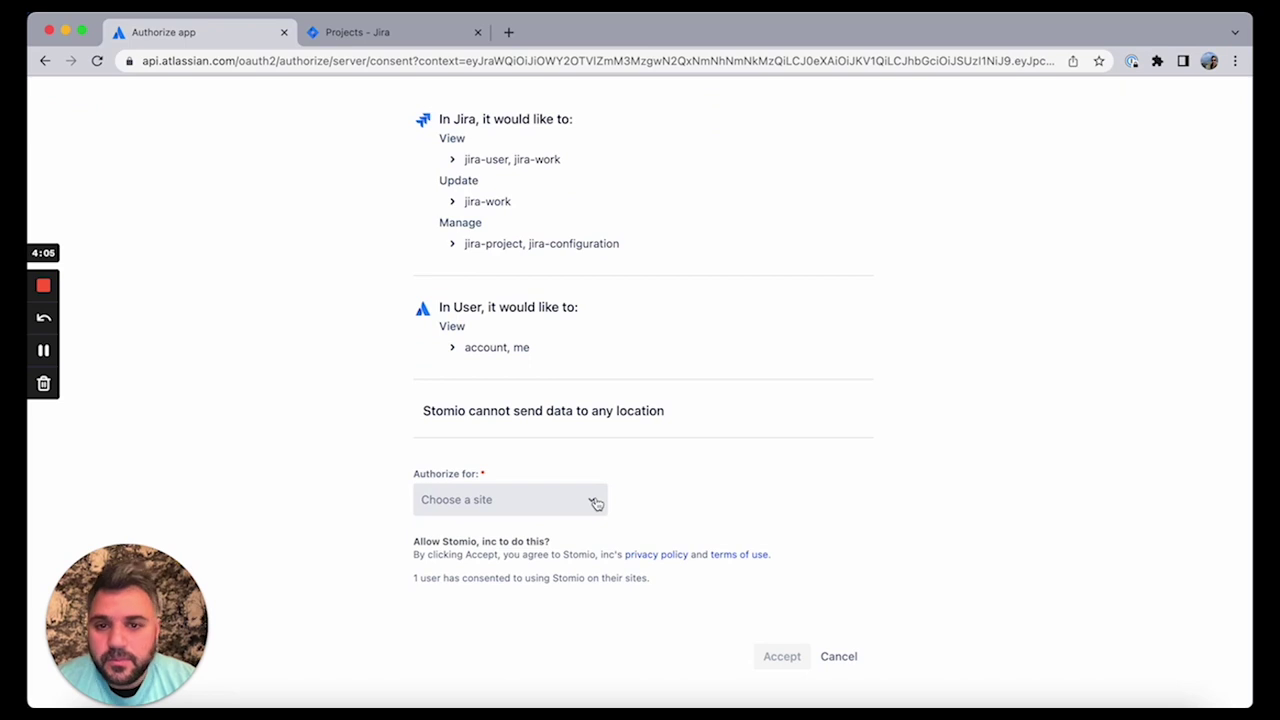
click(595, 503)
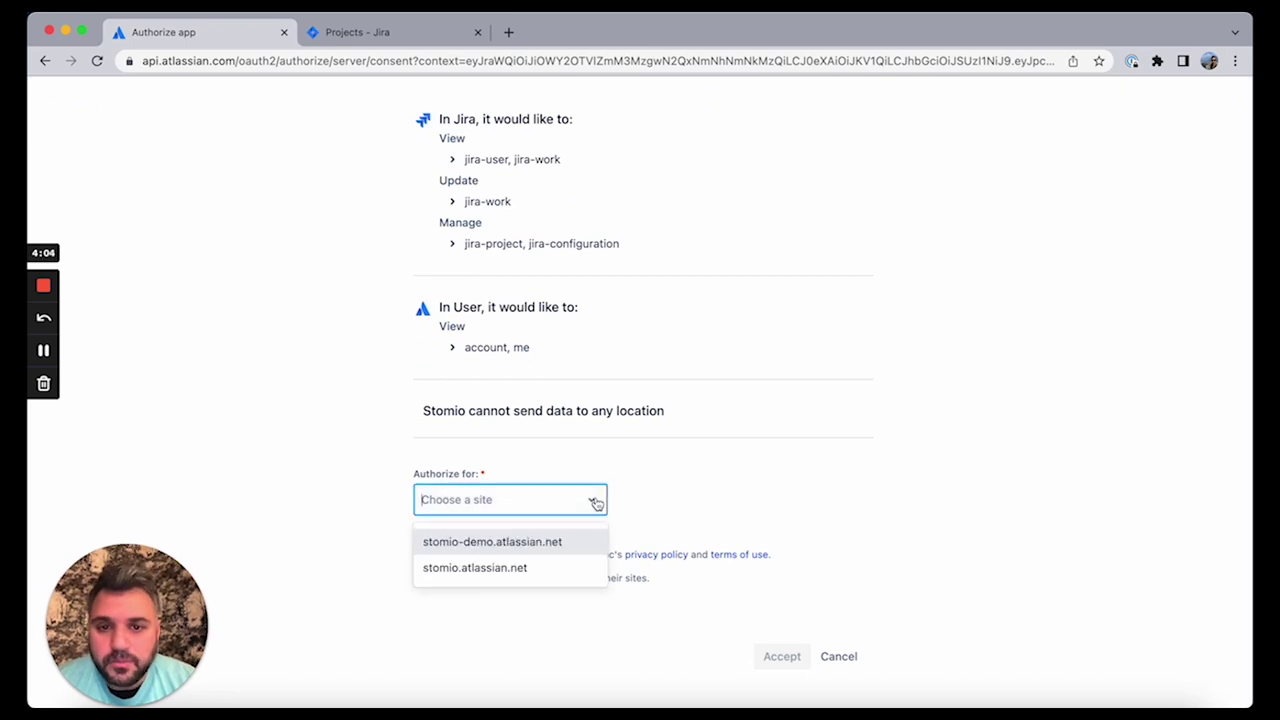
click(556, 552)
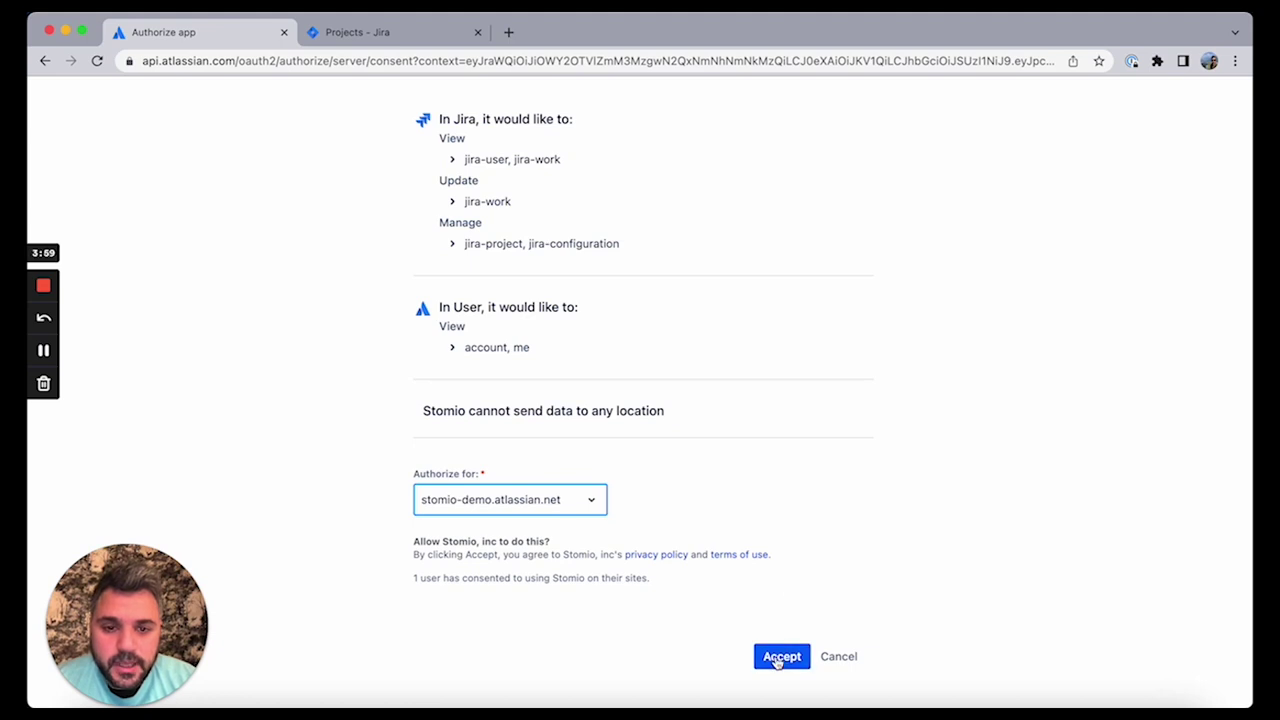
click(778, 658)
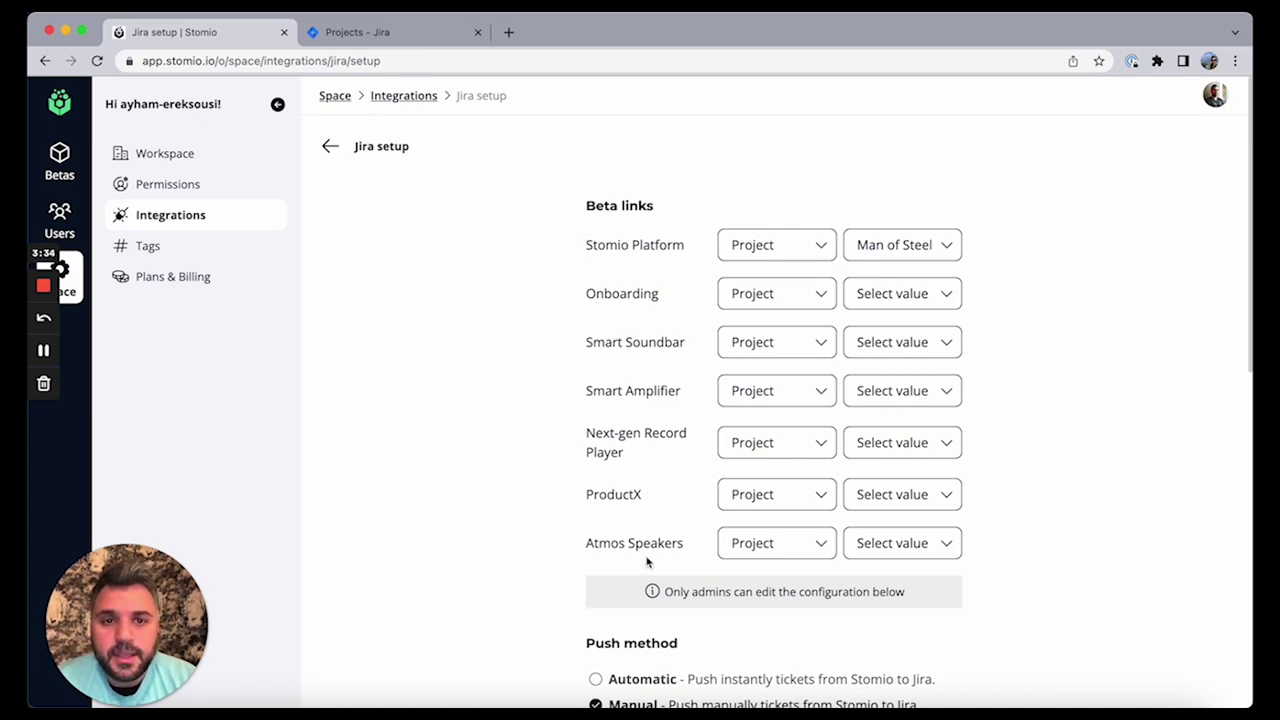
In the Jira field mapping, map Stomio's Solved status to the Jira status Closed.
scroll(665, 519, down, 3)
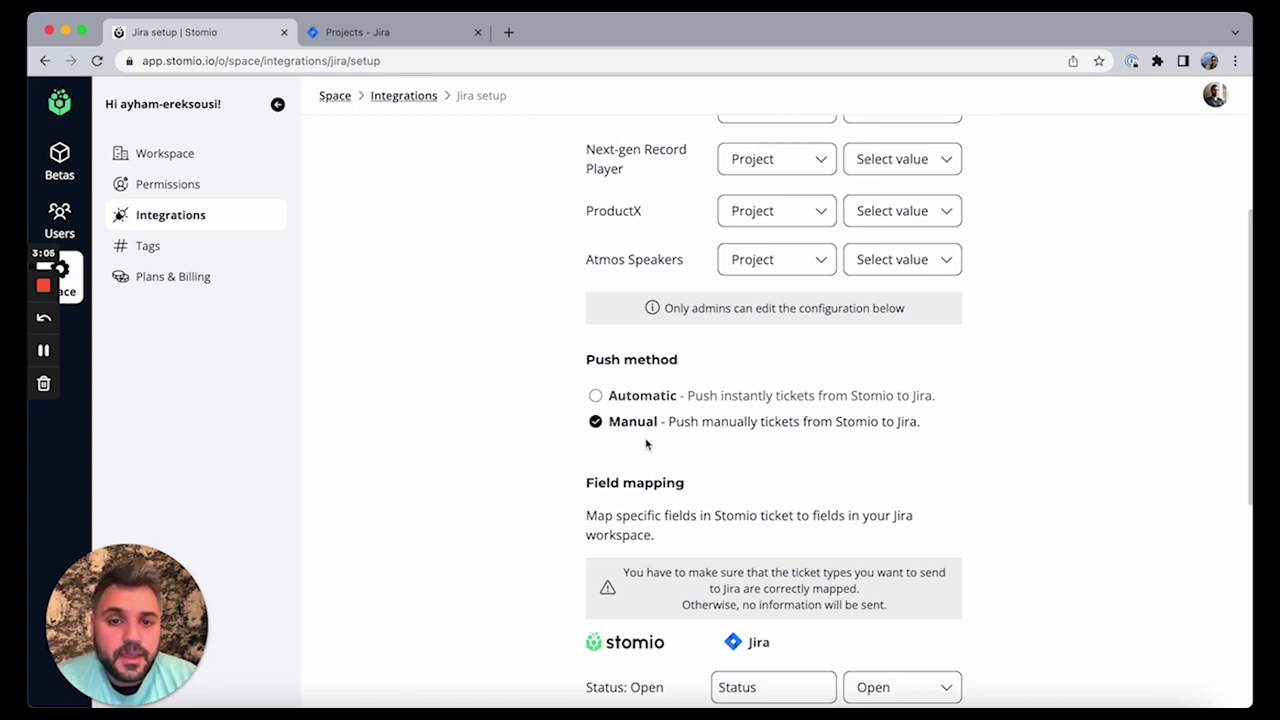
scroll(646, 444, down, 5)
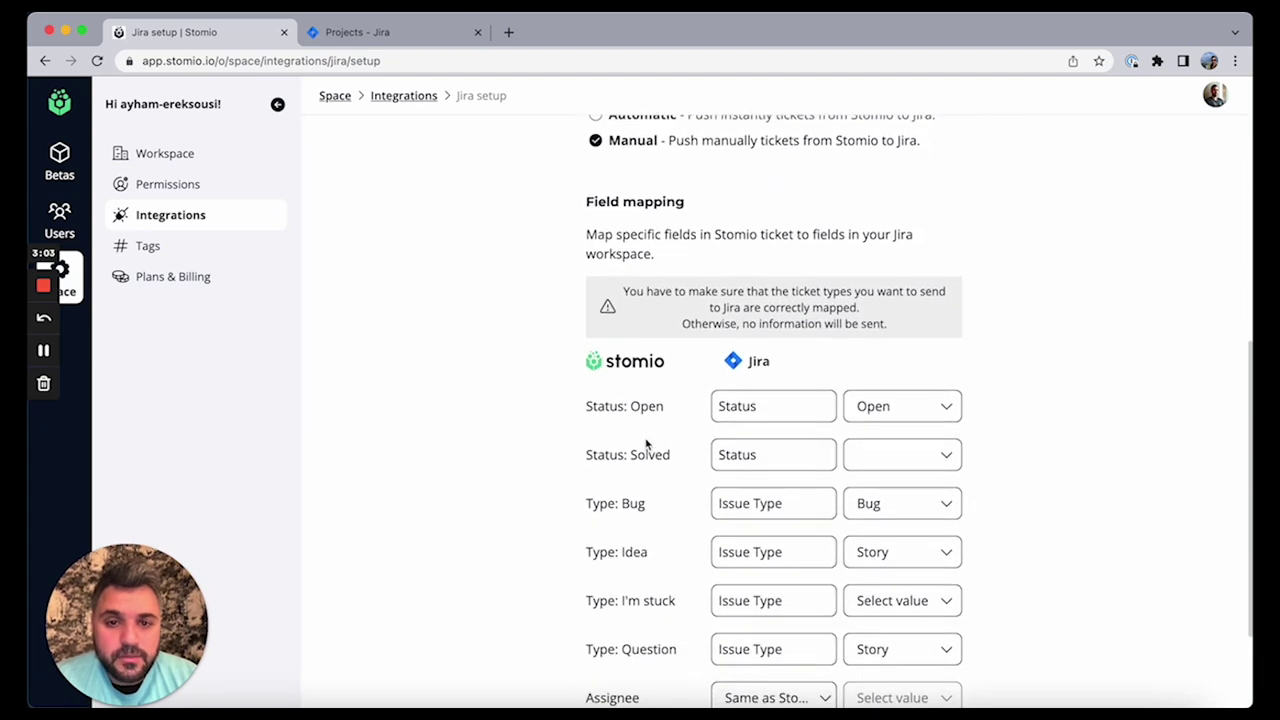
scroll(646, 444, down, 1)
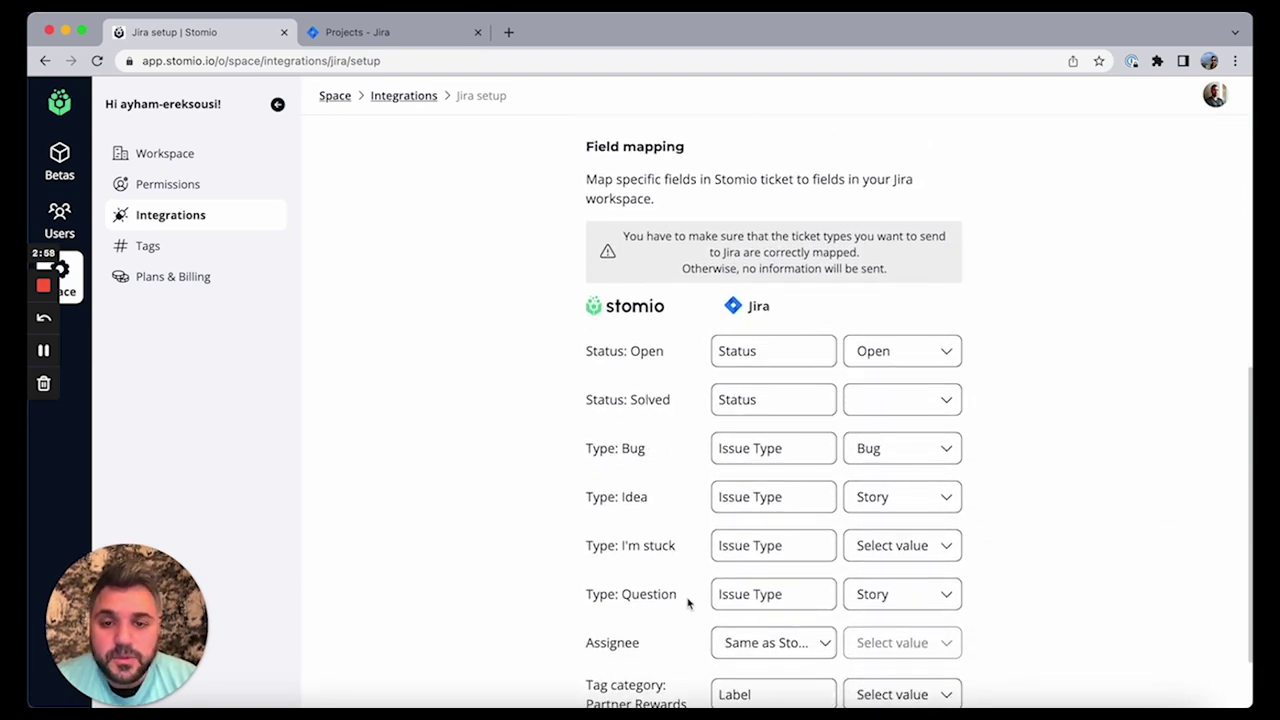
scroll(690, 605, down, 1)
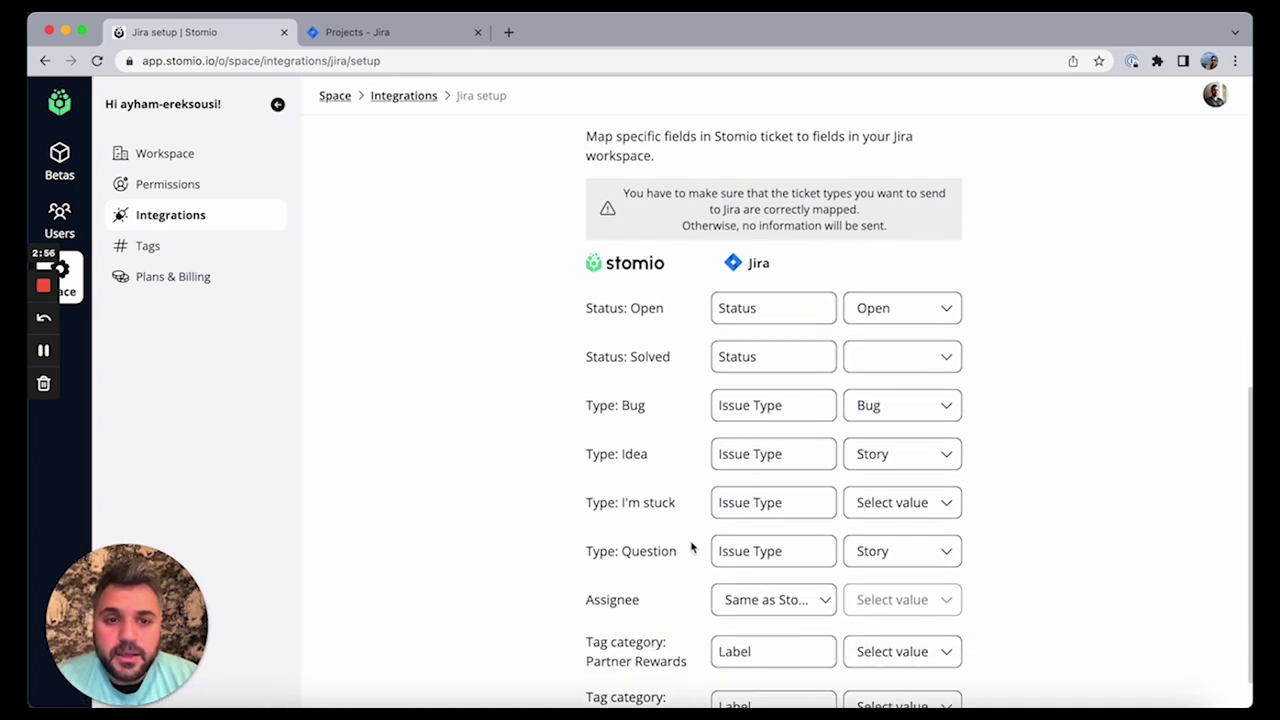
scroll(691, 545, down, 1)
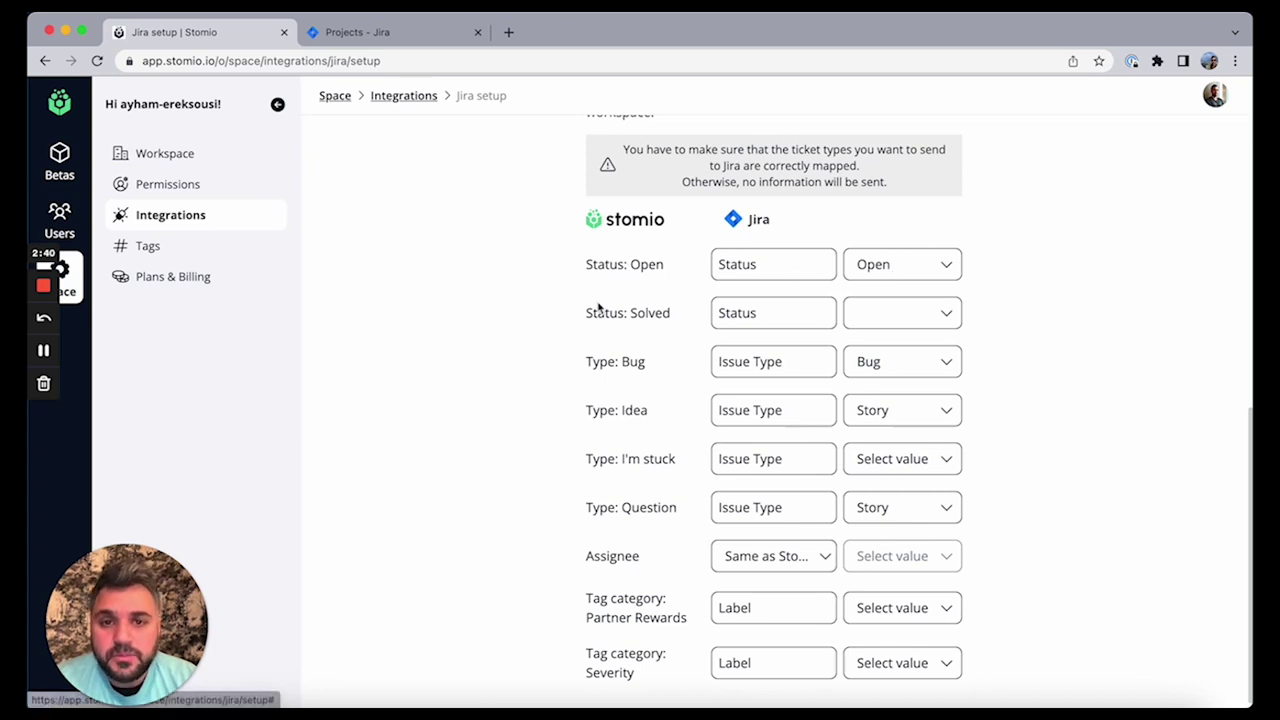
click(941, 320)
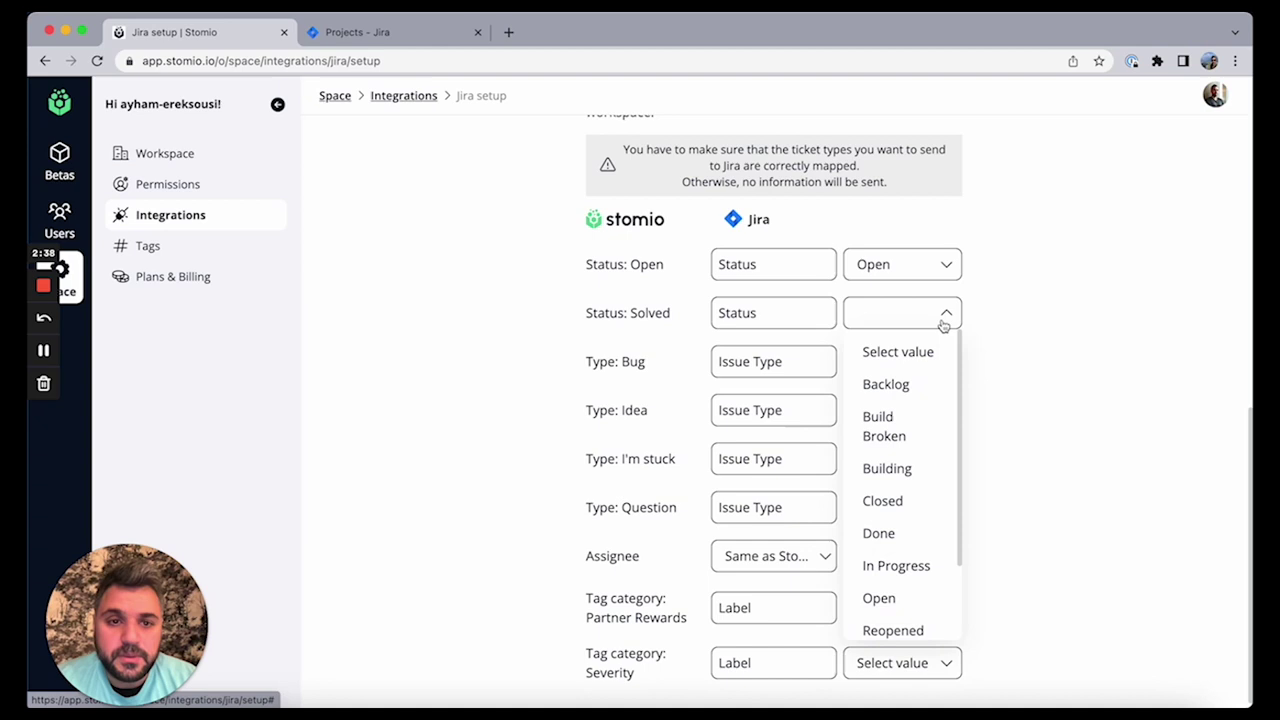
click(917, 506)
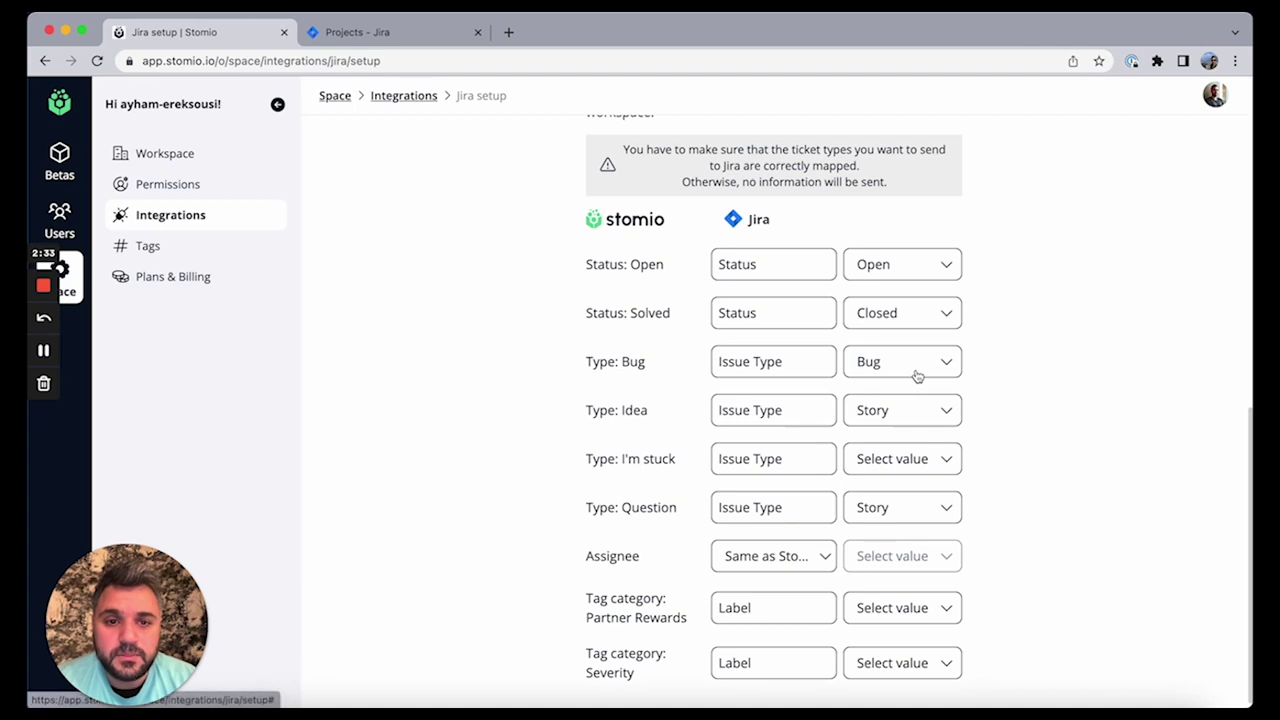
Map the ticket types Idea and Question to the Task issue type, and I'm stuck to Bug.
click(949, 421)
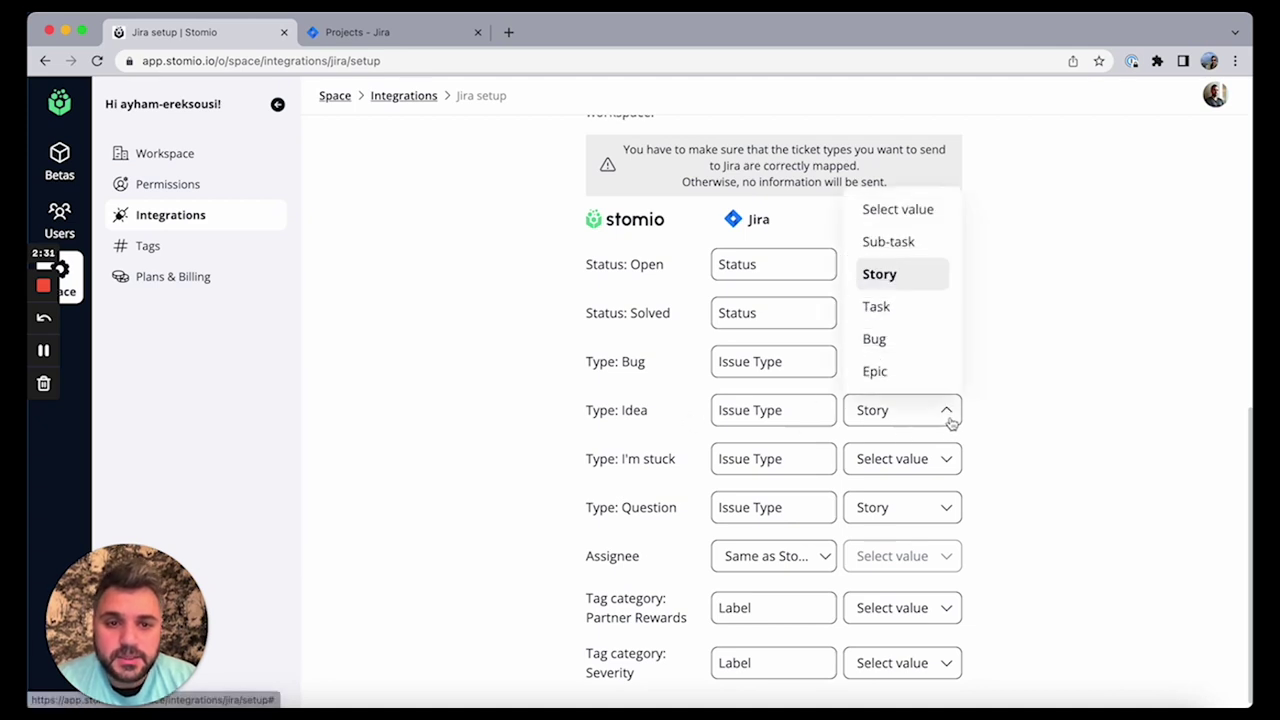
click(911, 310)
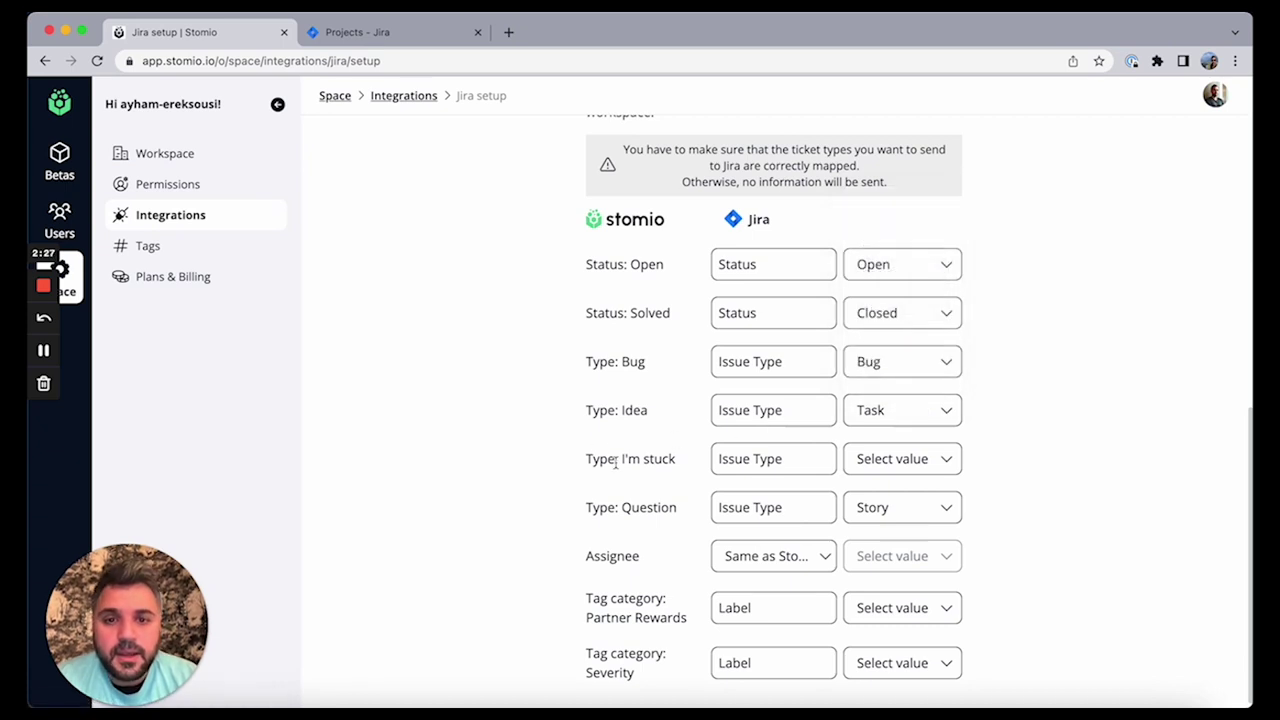
click(923, 476)
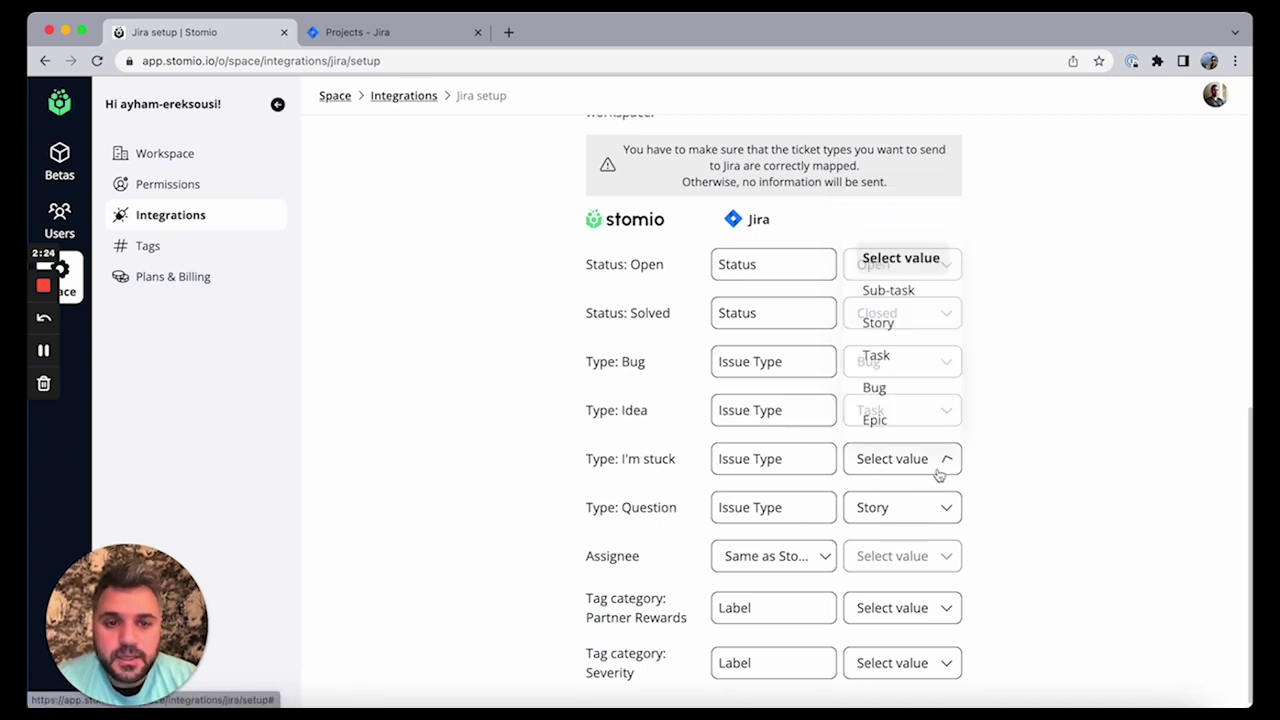
click(901, 398)
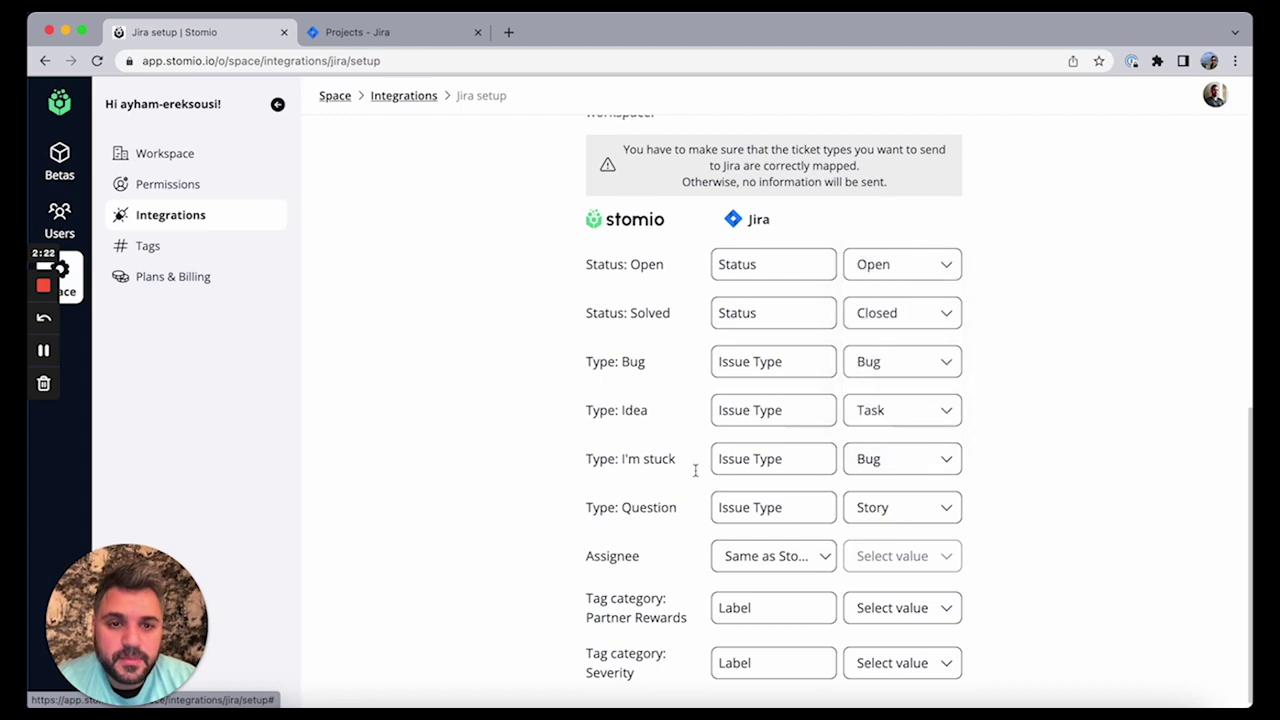
click(911, 513)
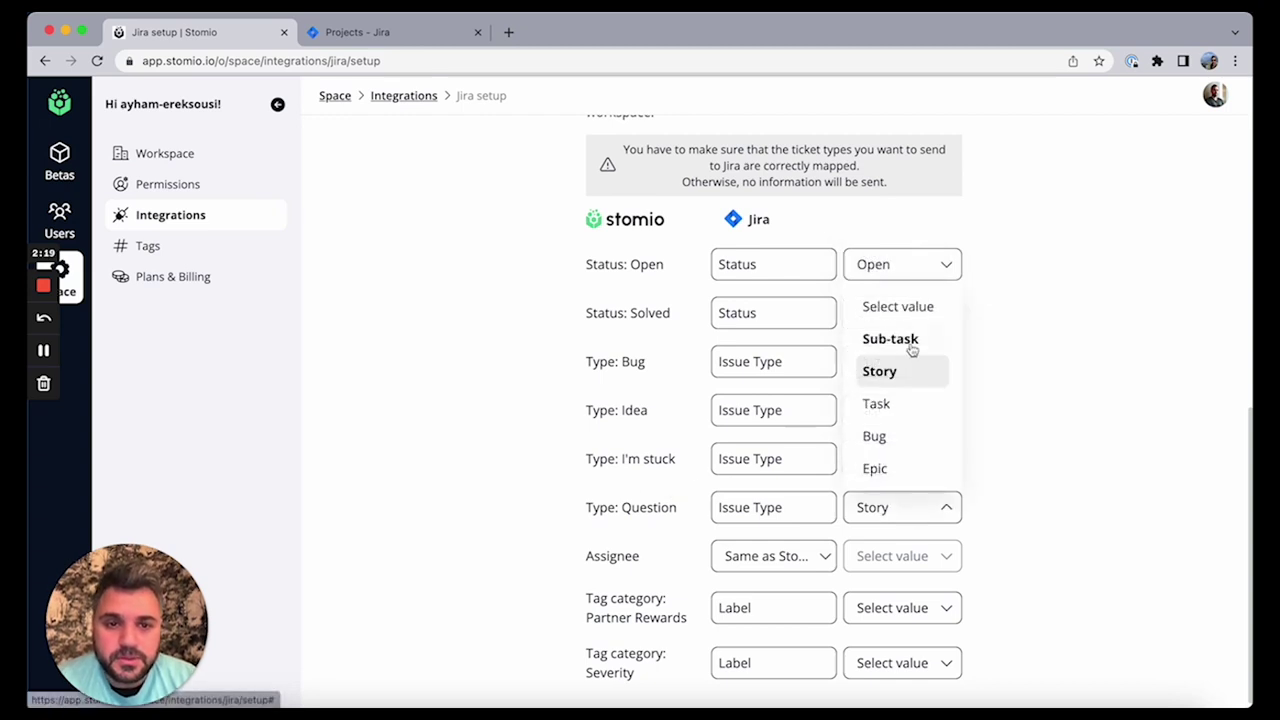
click(905, 415)
Try mapping the Assignee to a specific User, view the selectable users, and restore Same as Stomio.
scroll(1022, 540, down, 1)
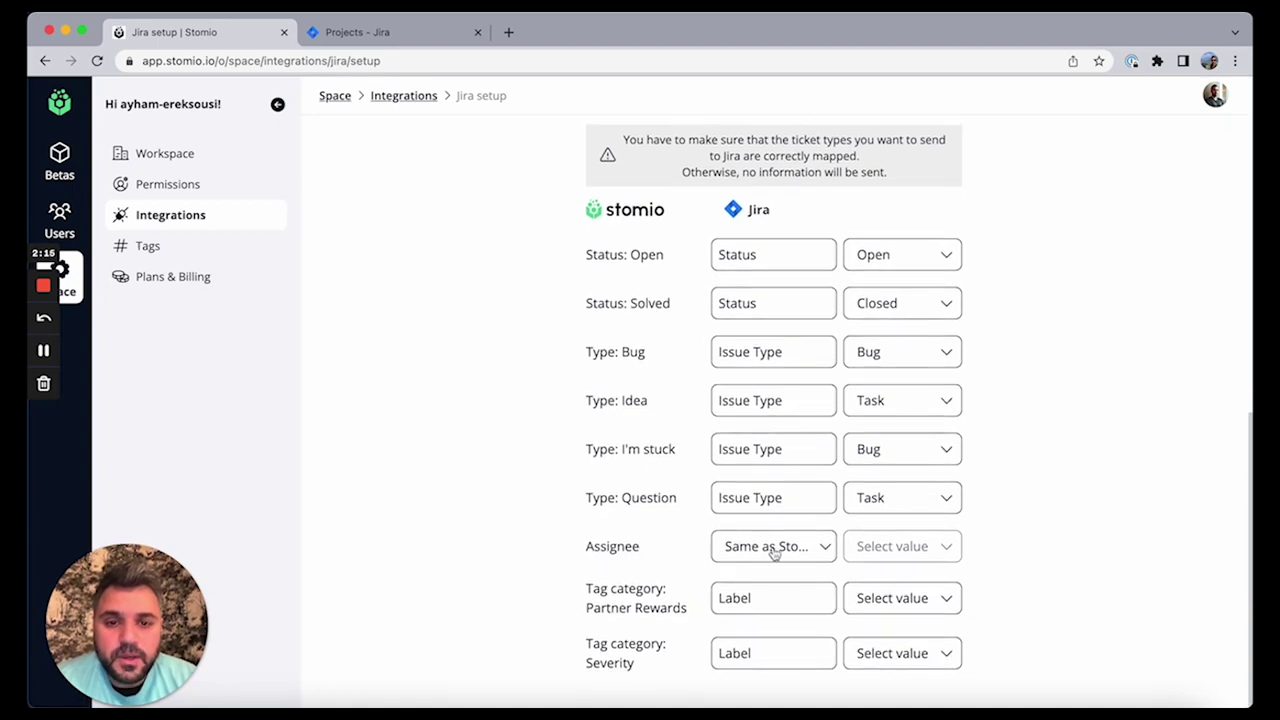
click(821, 550)
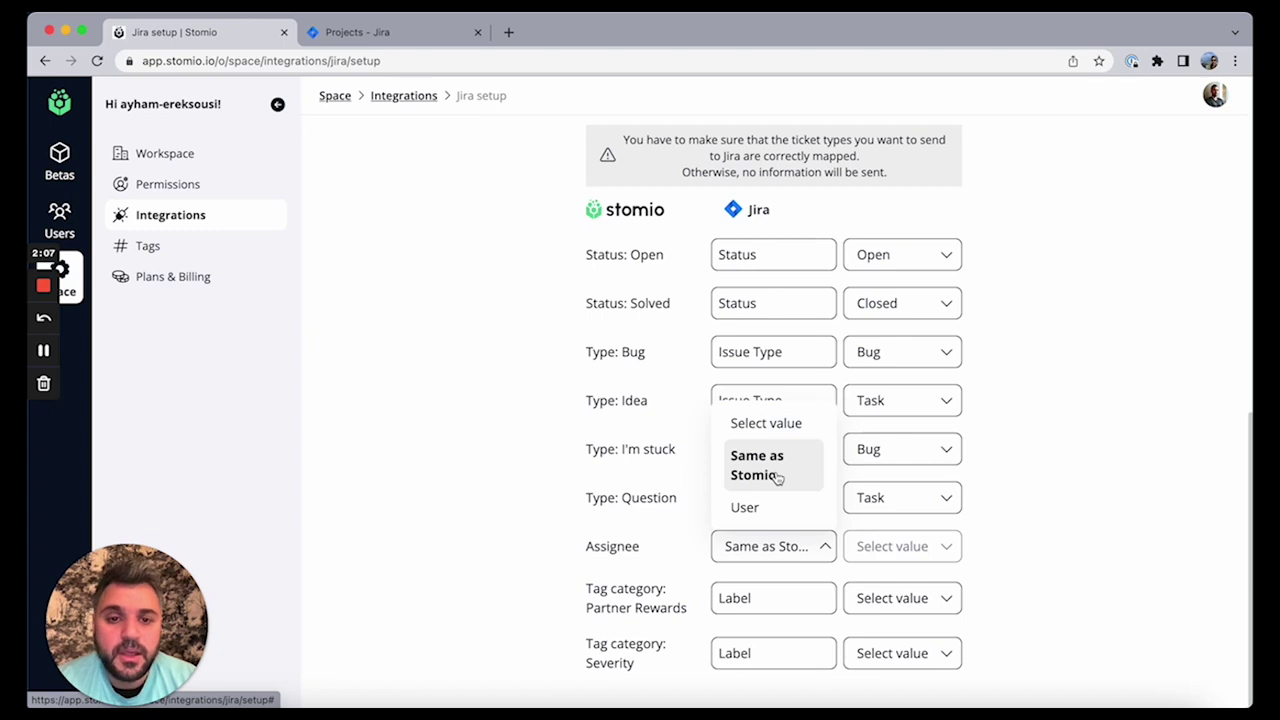
click(776, 511)
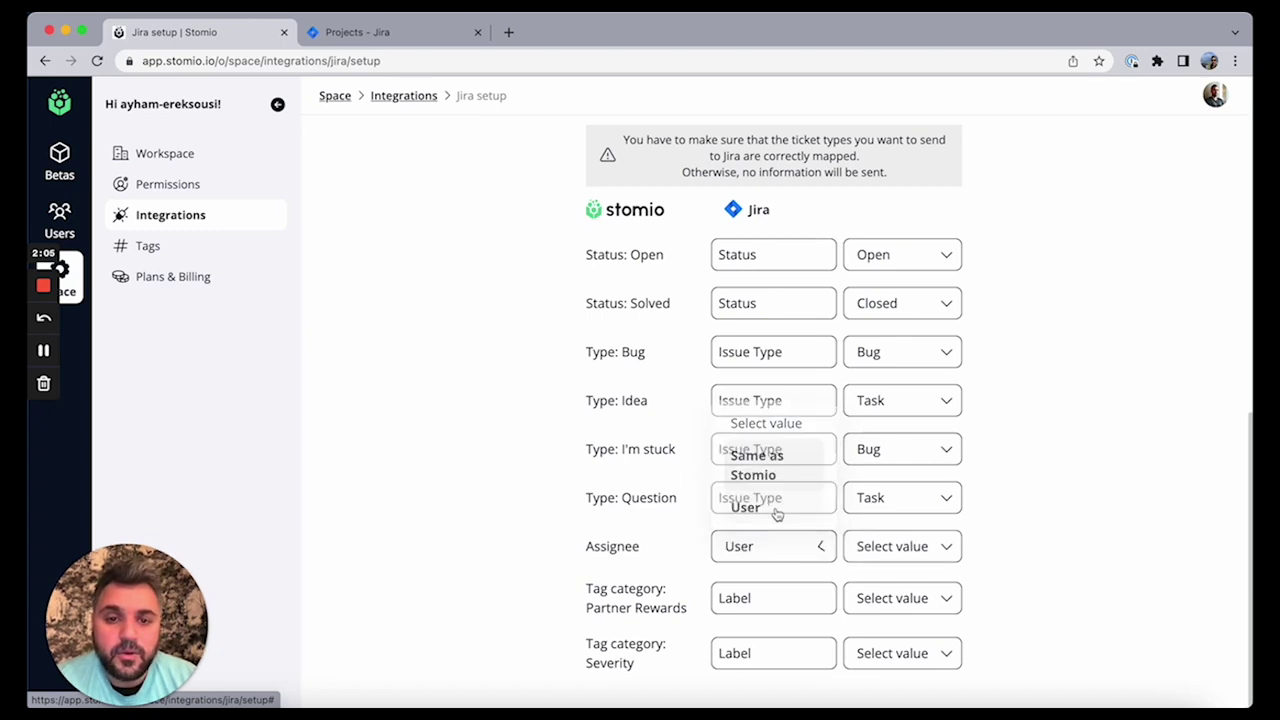
click(930, 549)
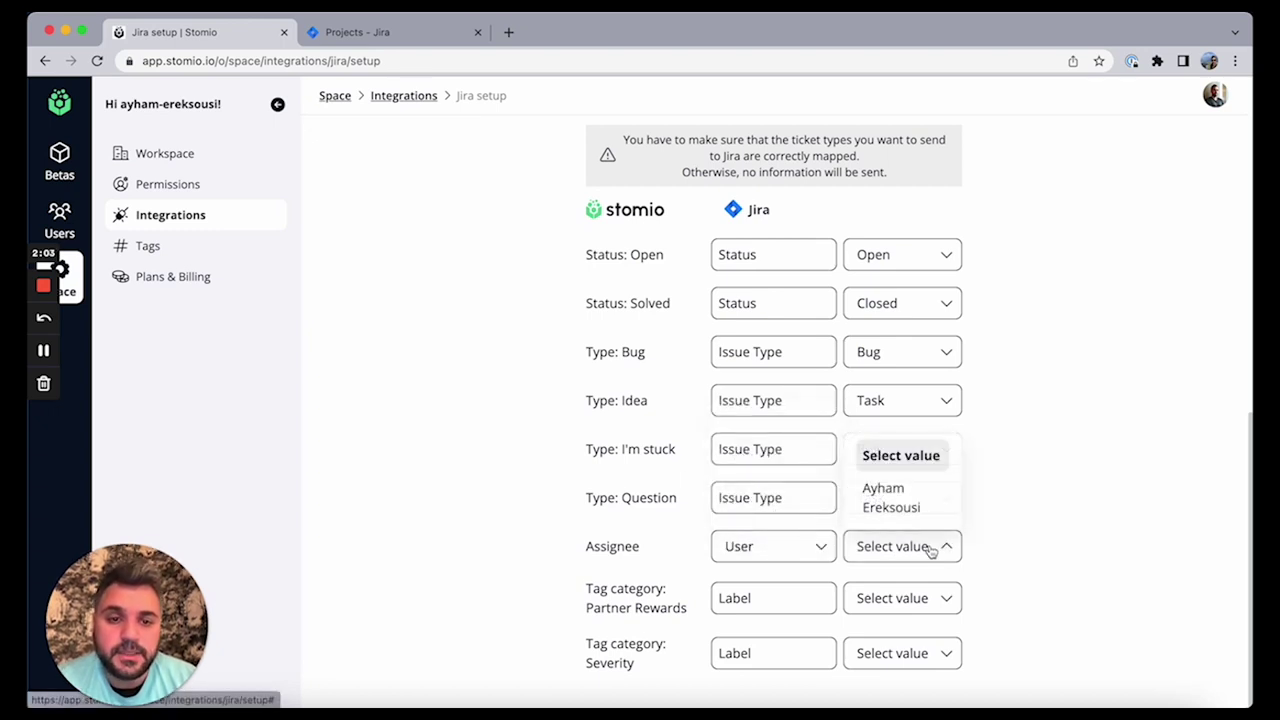
click(812, 548)
click(782, 470)
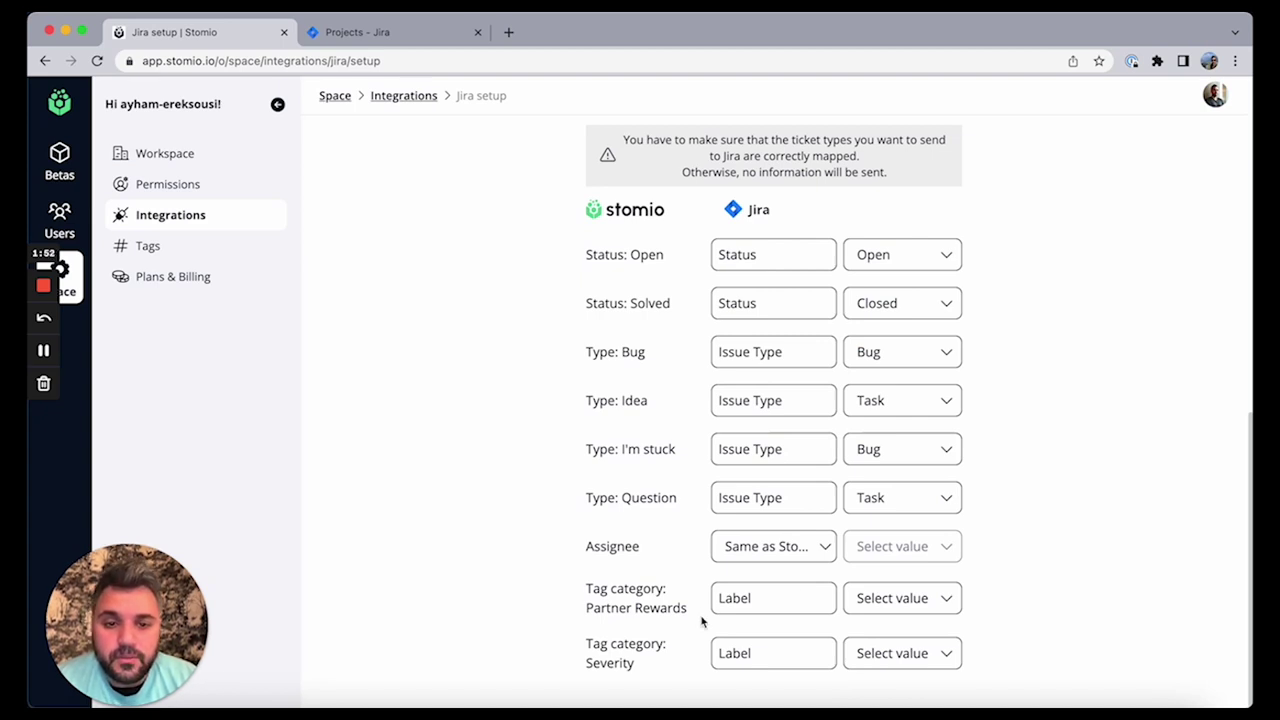
Check the Jira label values offered for the Partner Rewards tag category.
click(945, 603)
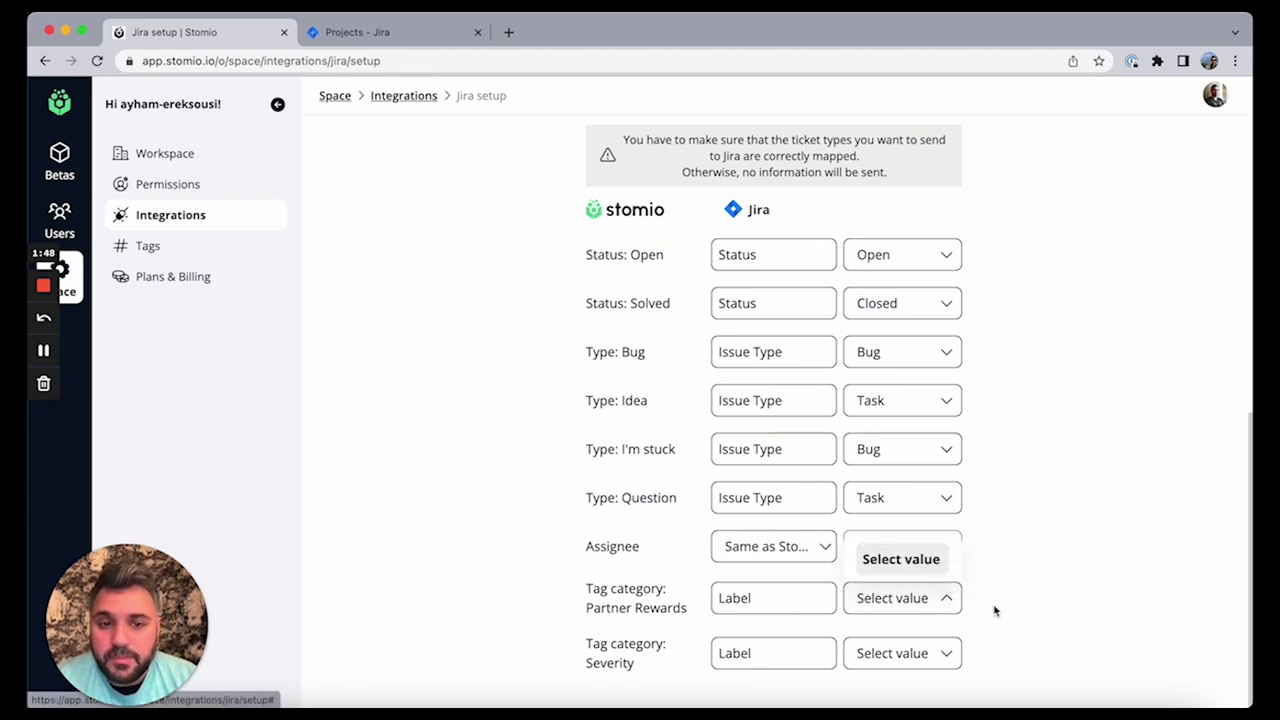
click(995, 609)
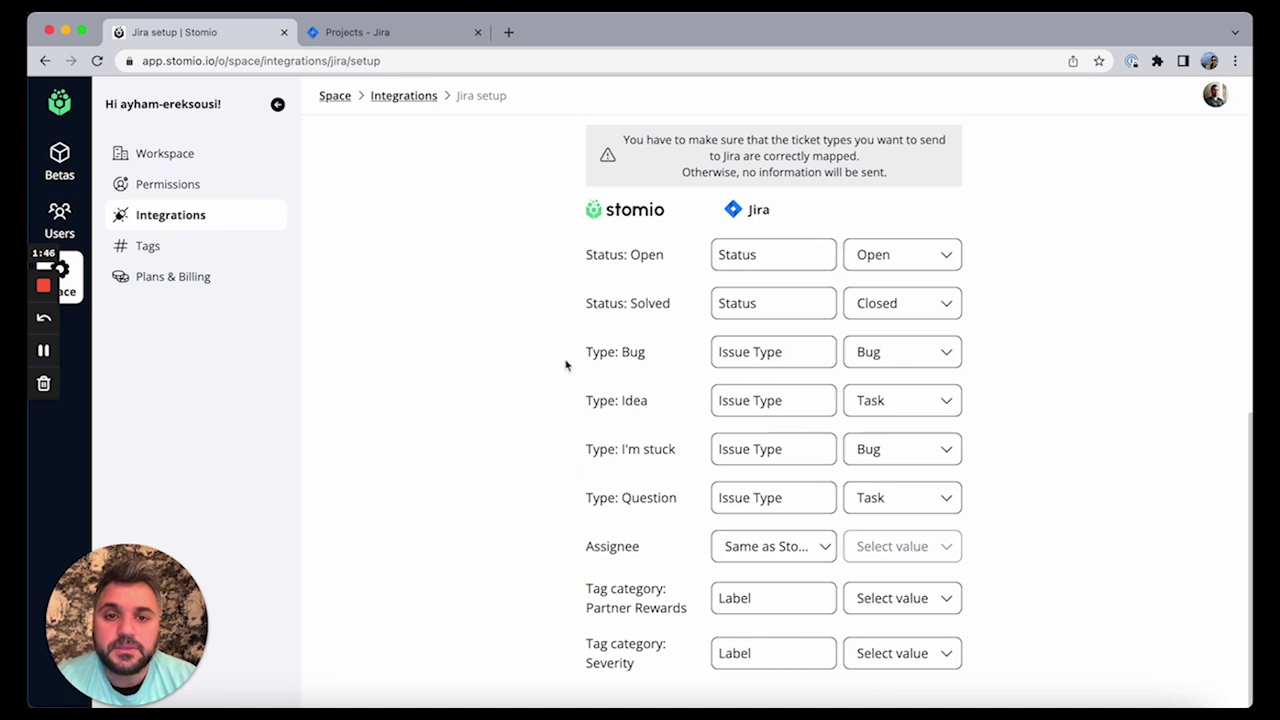
Review the link types for the Onboarding beta and compare the selectable projects with the Jira project list.
scroll(608, 432, up, 10)
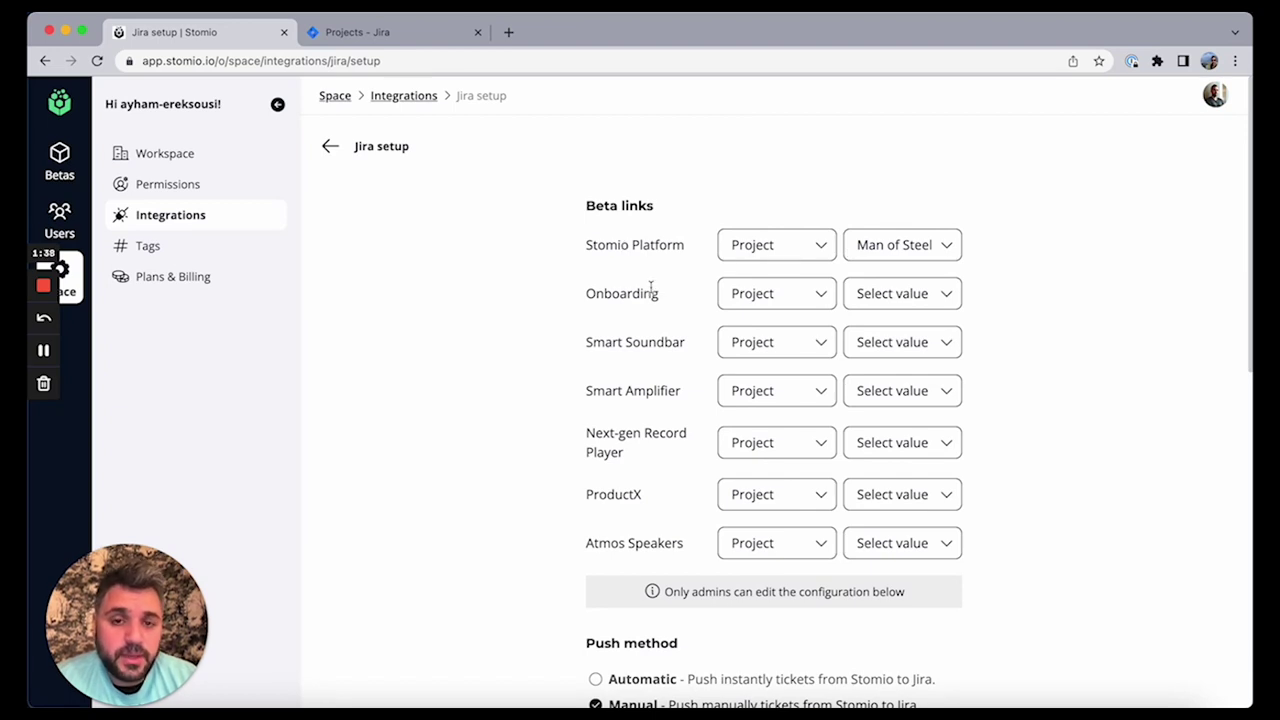
click(827, 294)
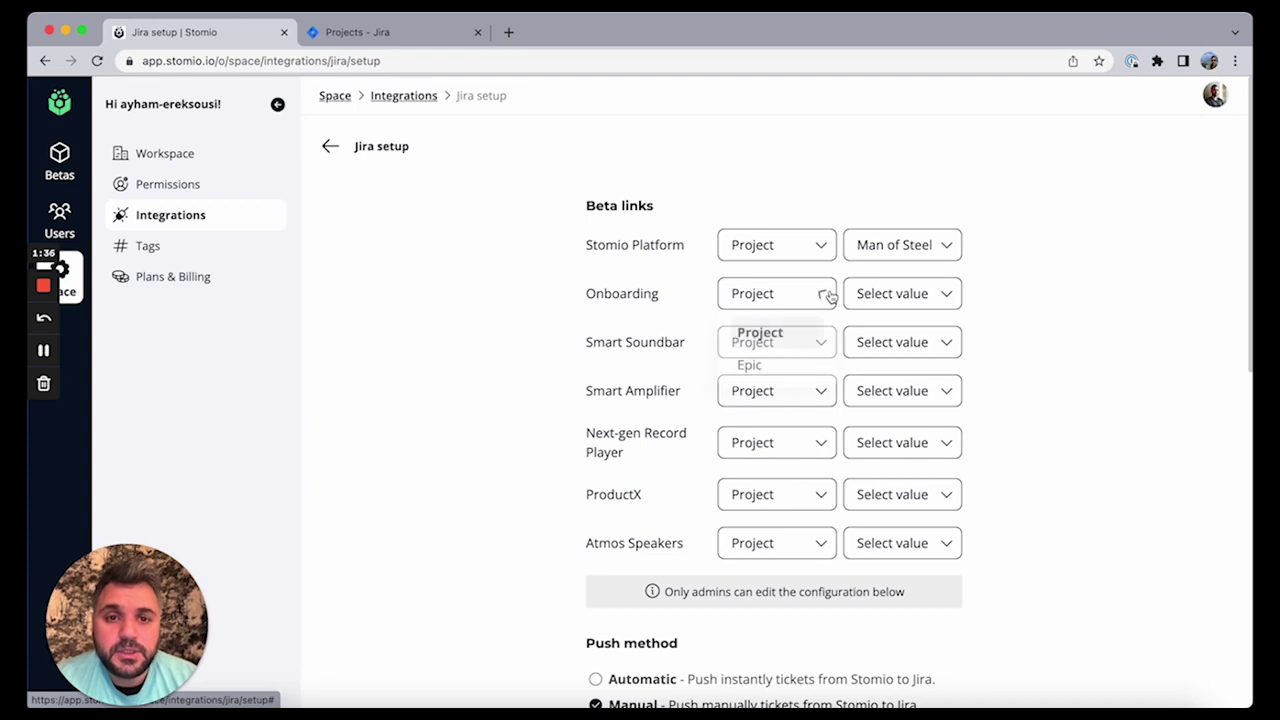
click(627, 312)
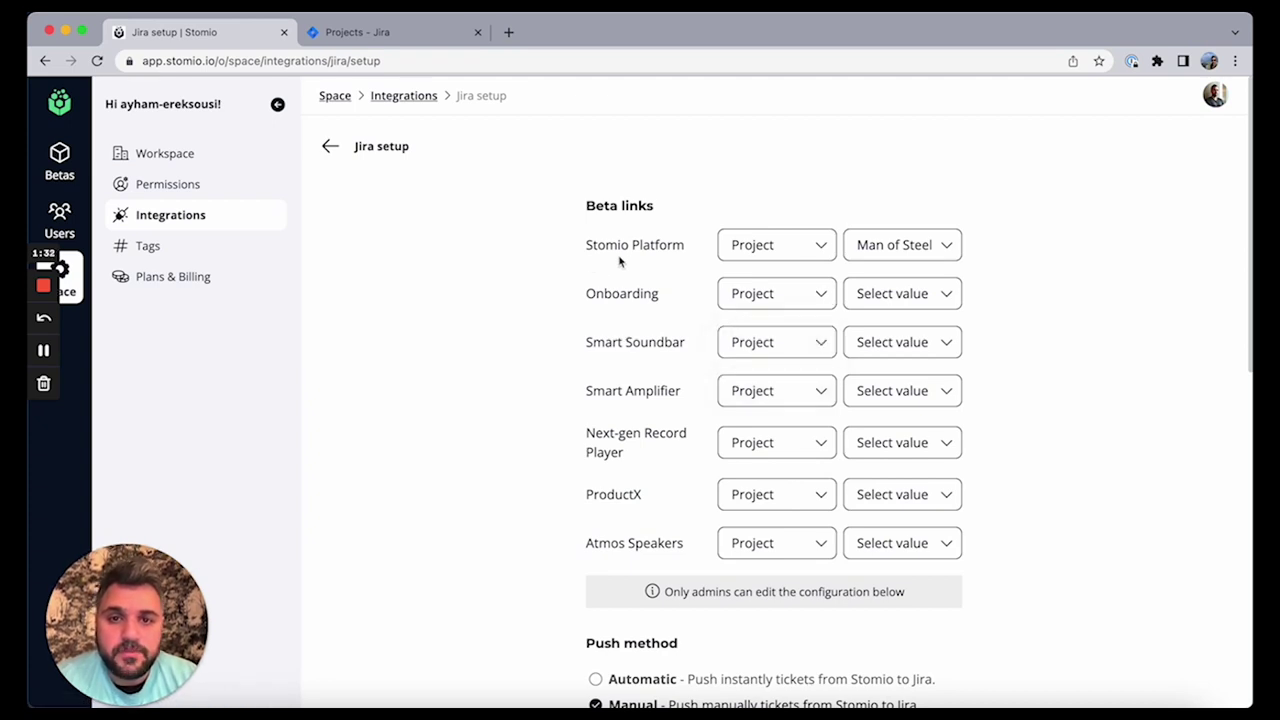
click(954, 251)
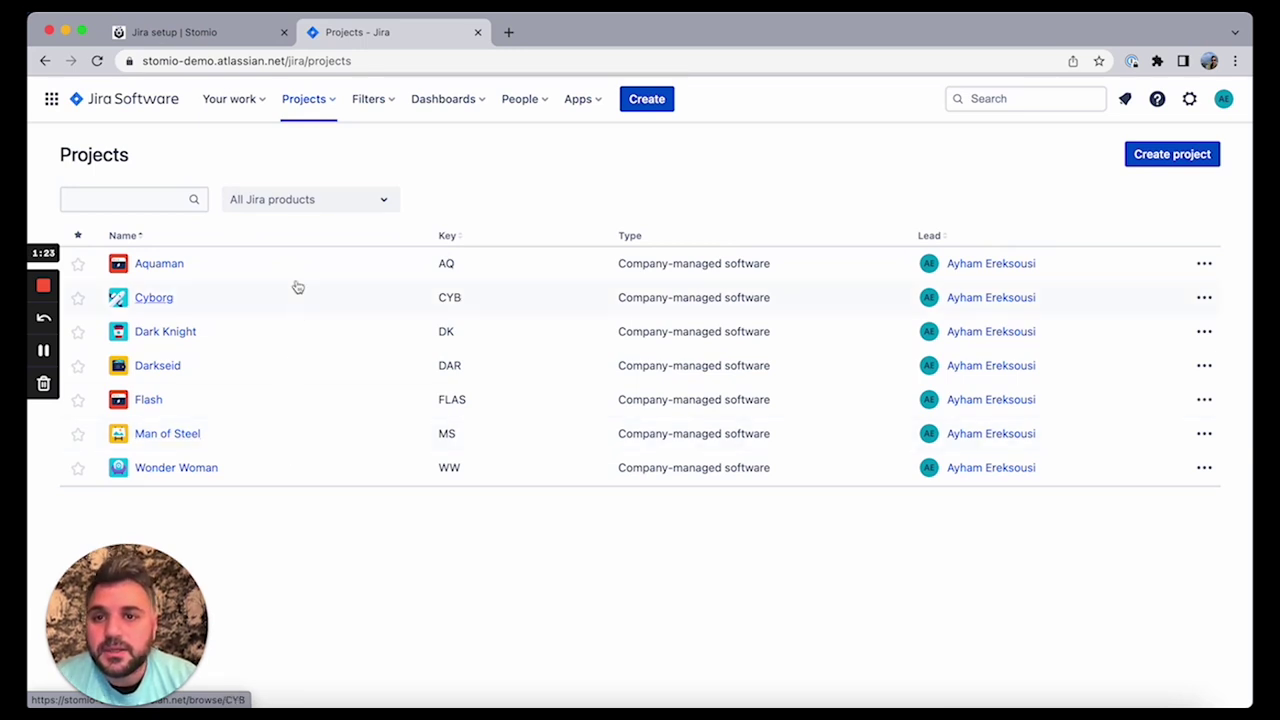
click(237, 40)
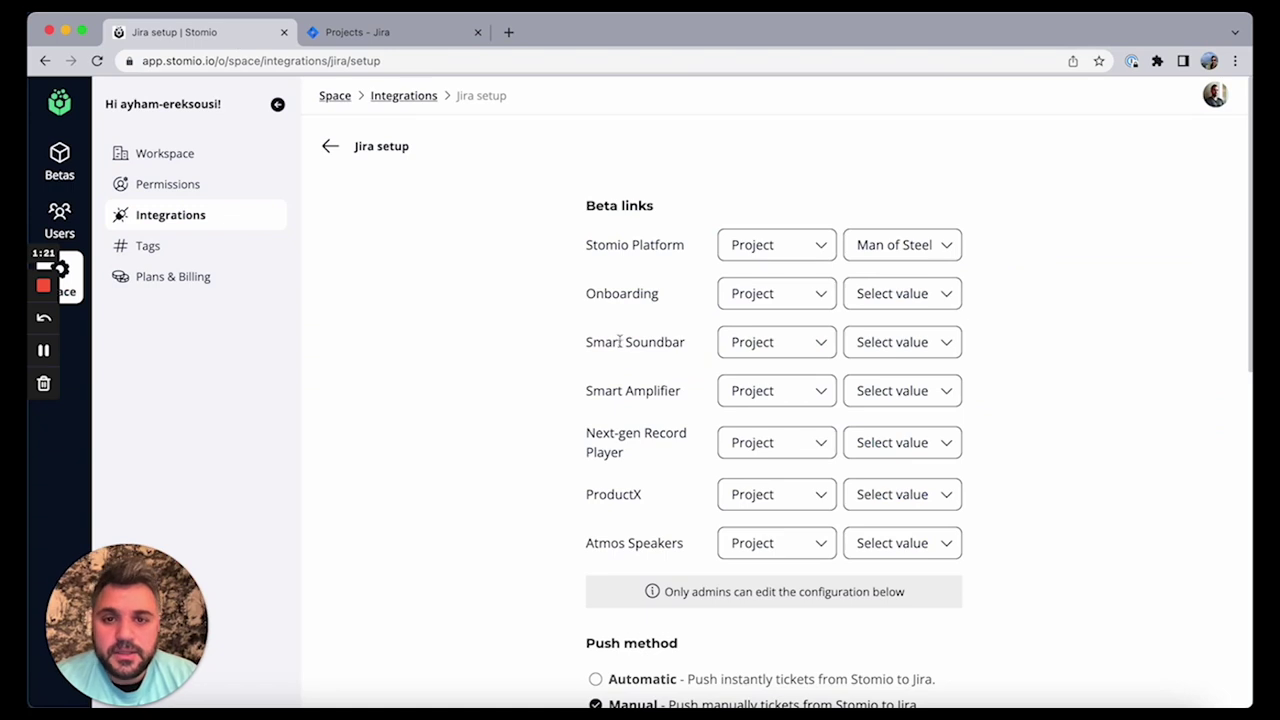
Link the Onboarding beta to the Aquaman project and the Smart Soundbar beta to the Darkseid project.
click(944, 305)
click(900, 364)
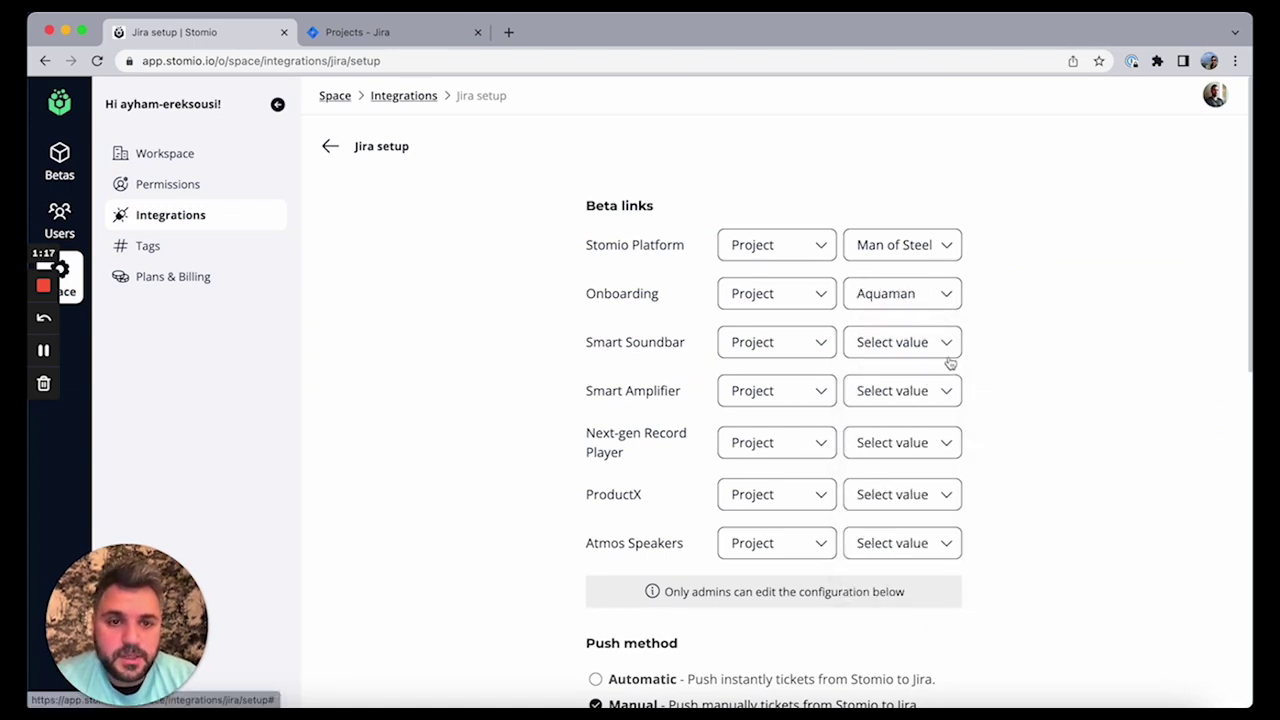
click(946, 344)
click(921, 486)
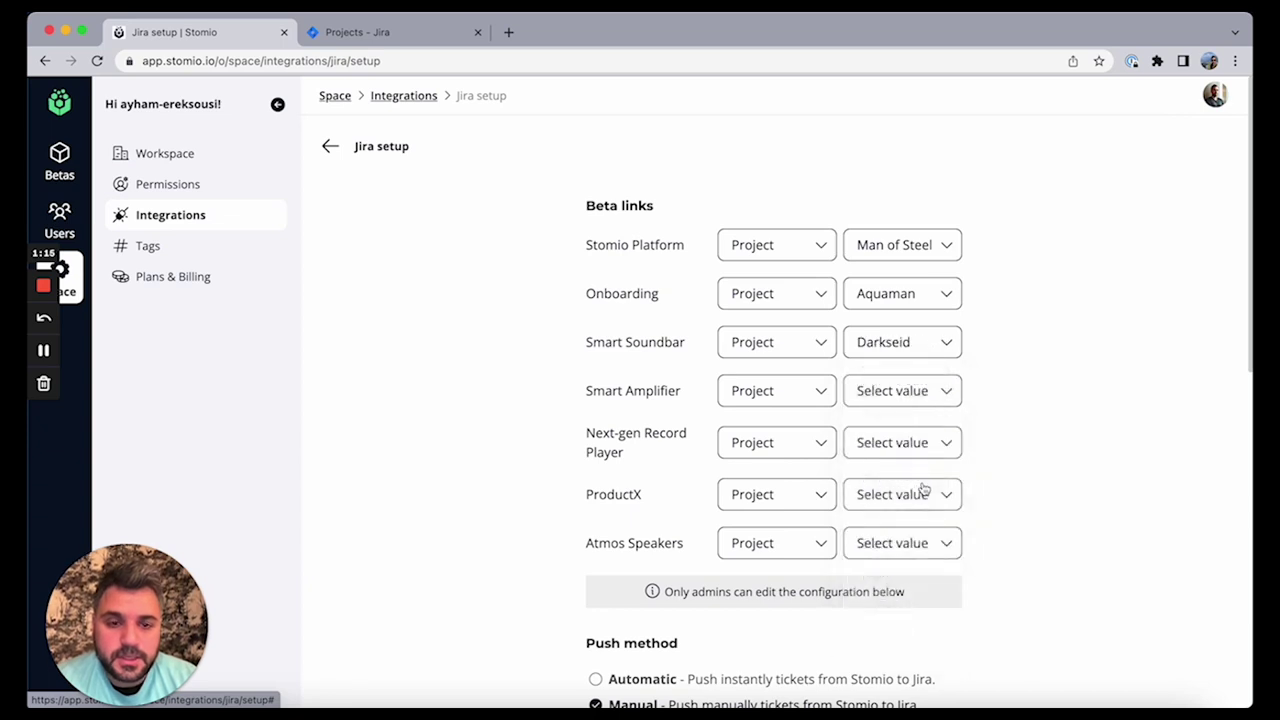
click(944, 398)
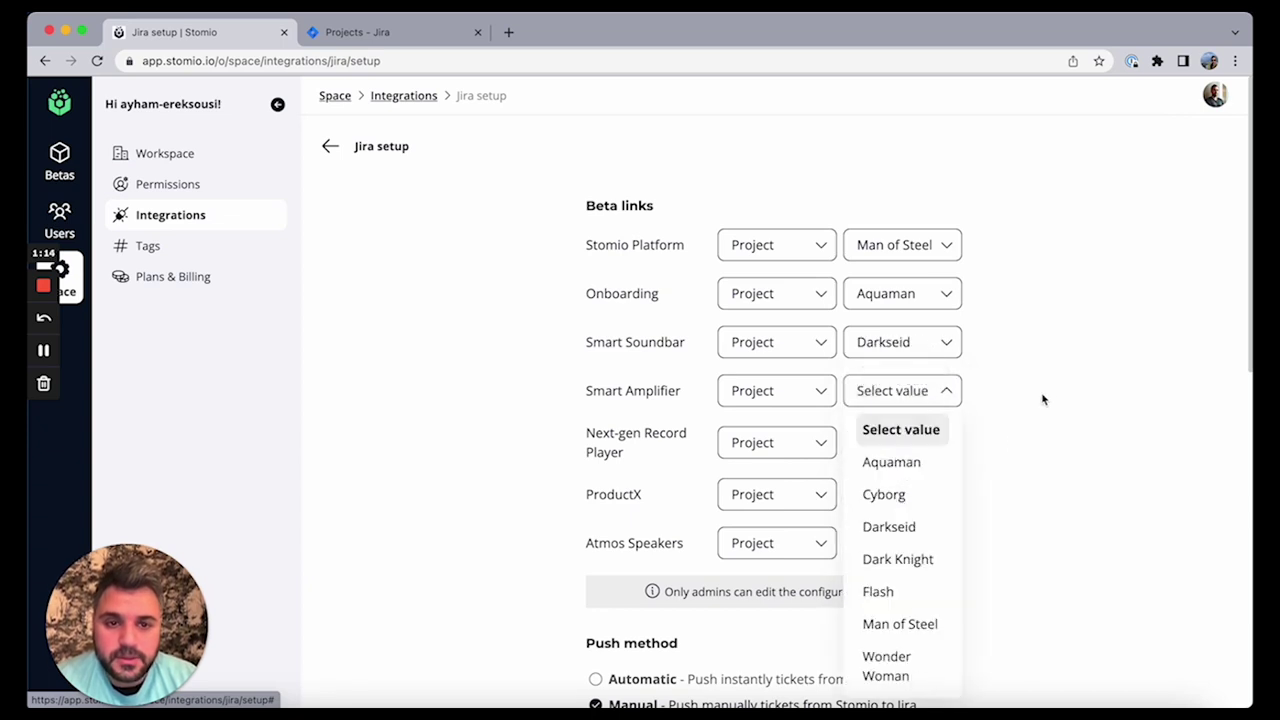
click(1054, 505)
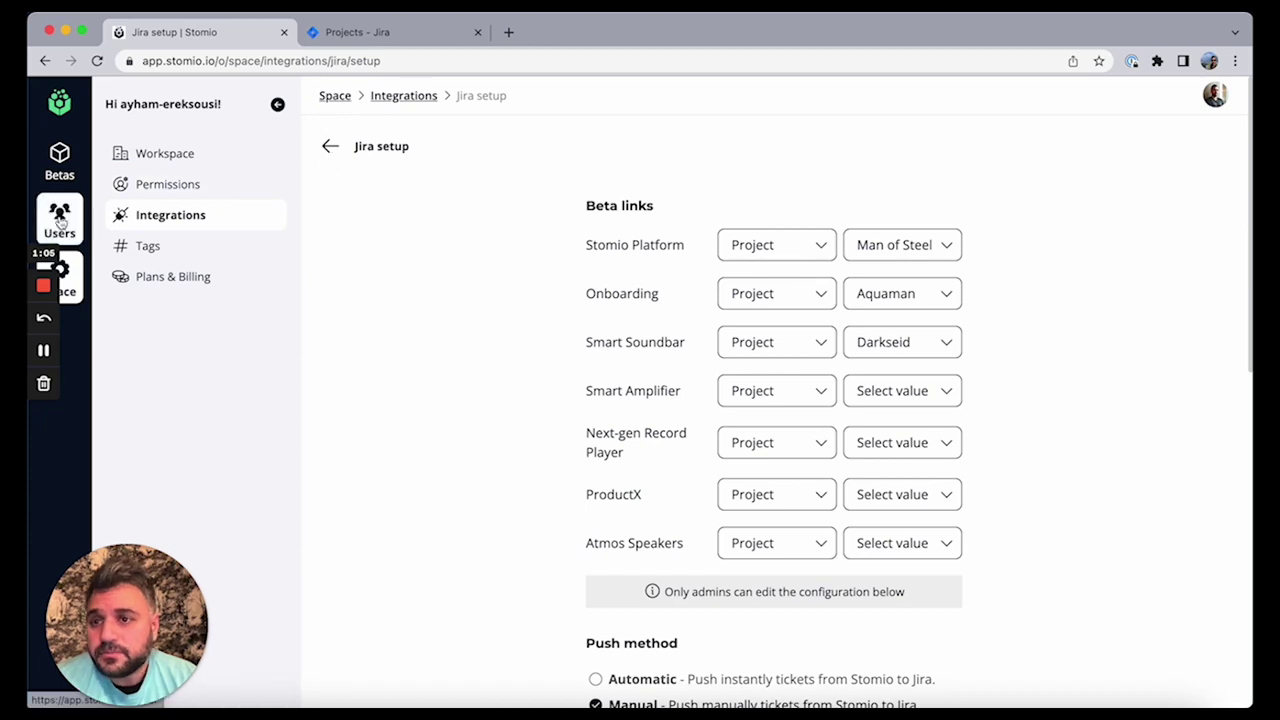
Open the "Can't connect to WiFi" bug ticket in the Smart Amplifier beta's Comms and check its Jira link status.
click(59, 160)
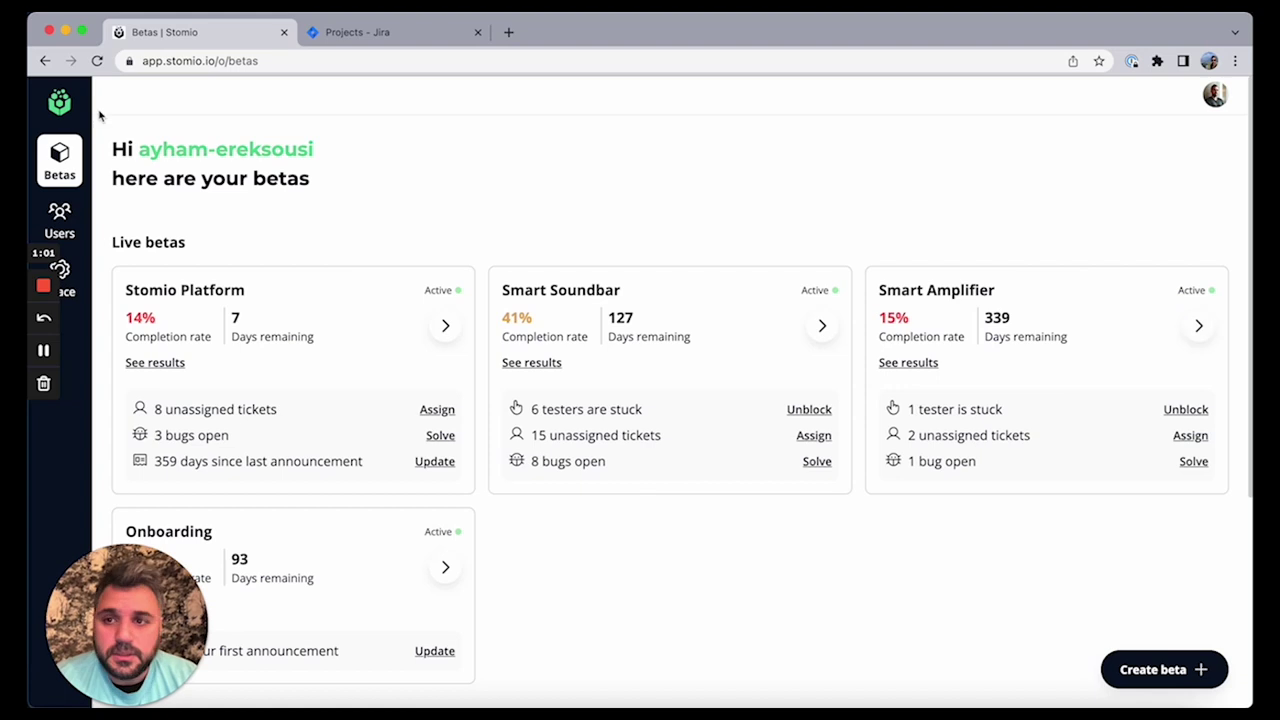
click(1196, 332)
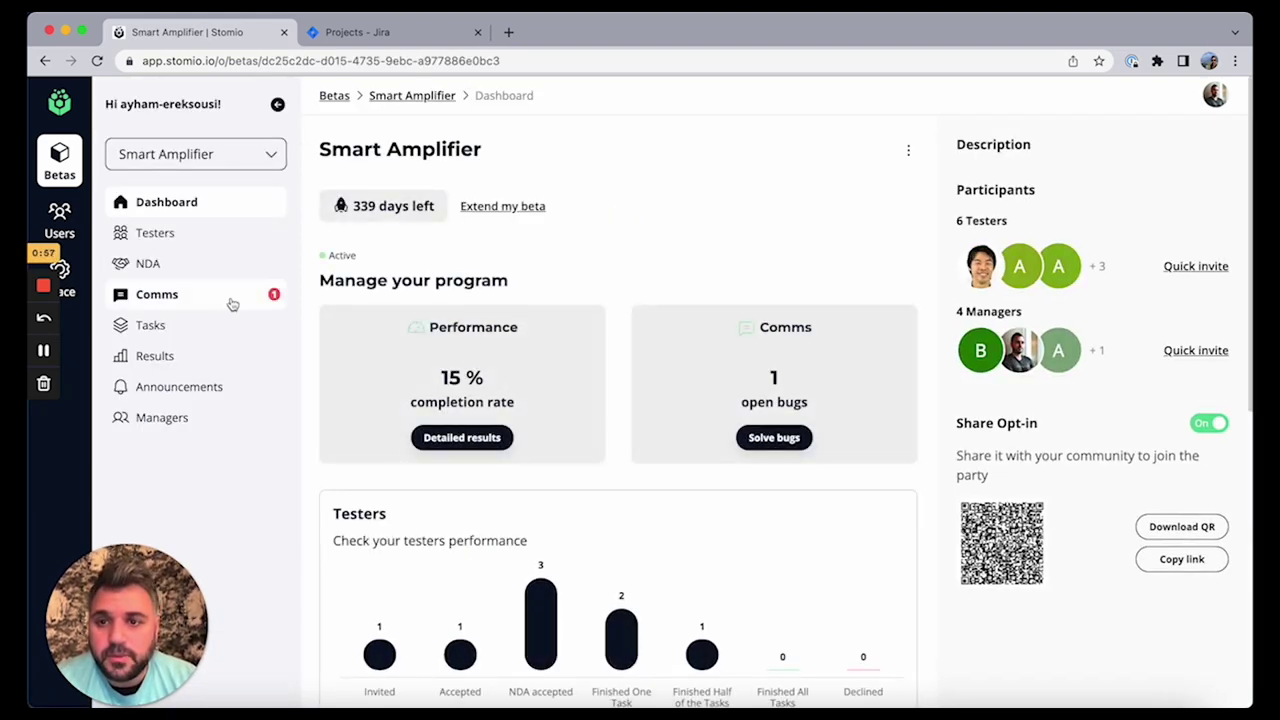
click(229, 300)
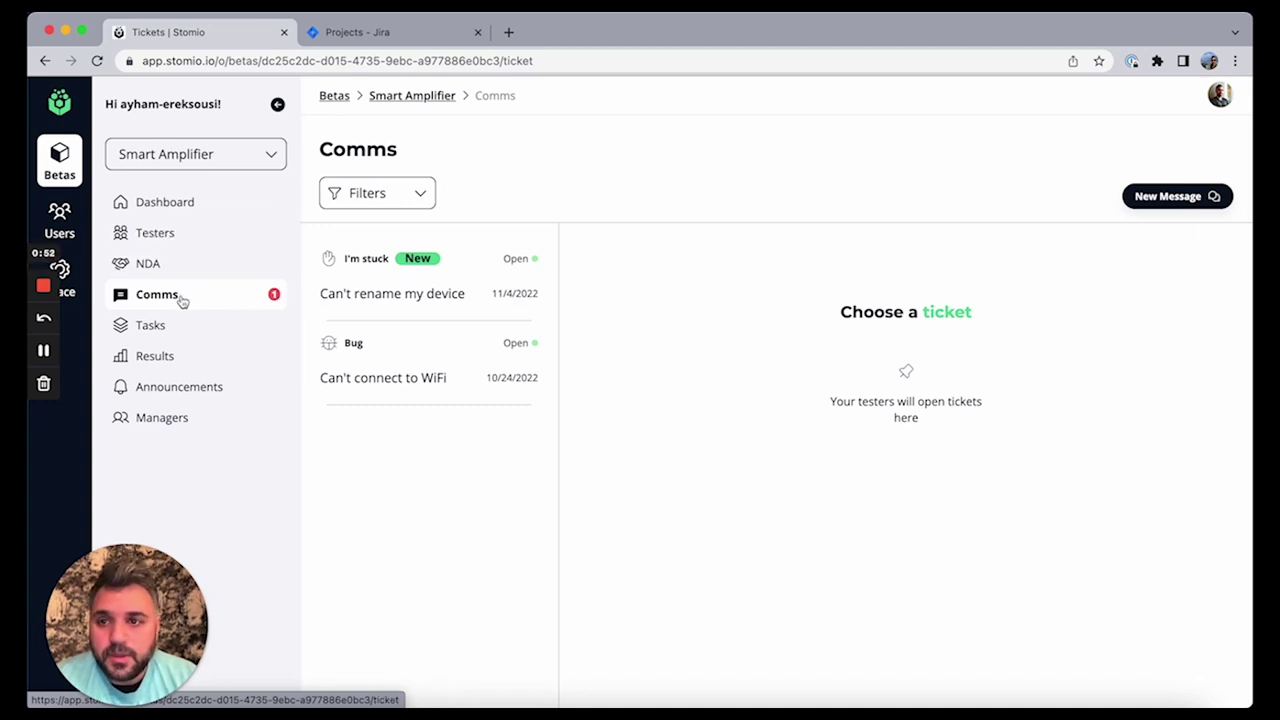
click(429, 366)
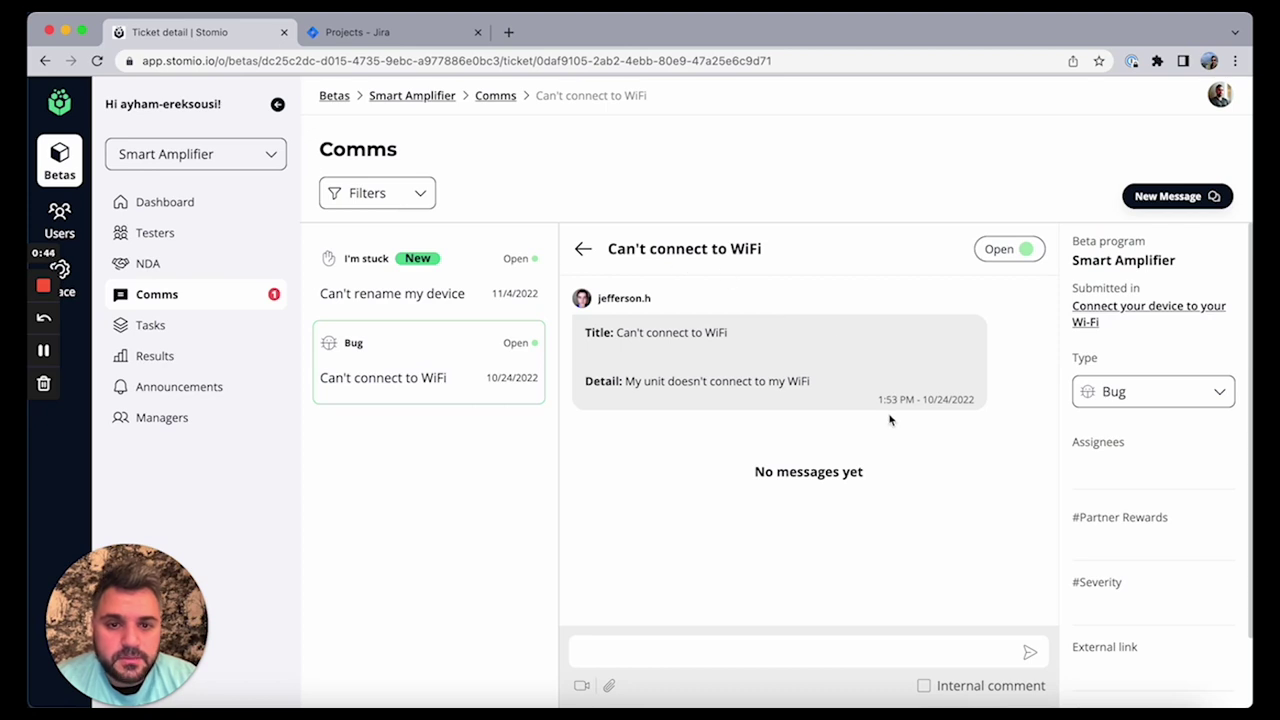
click(778, 651)
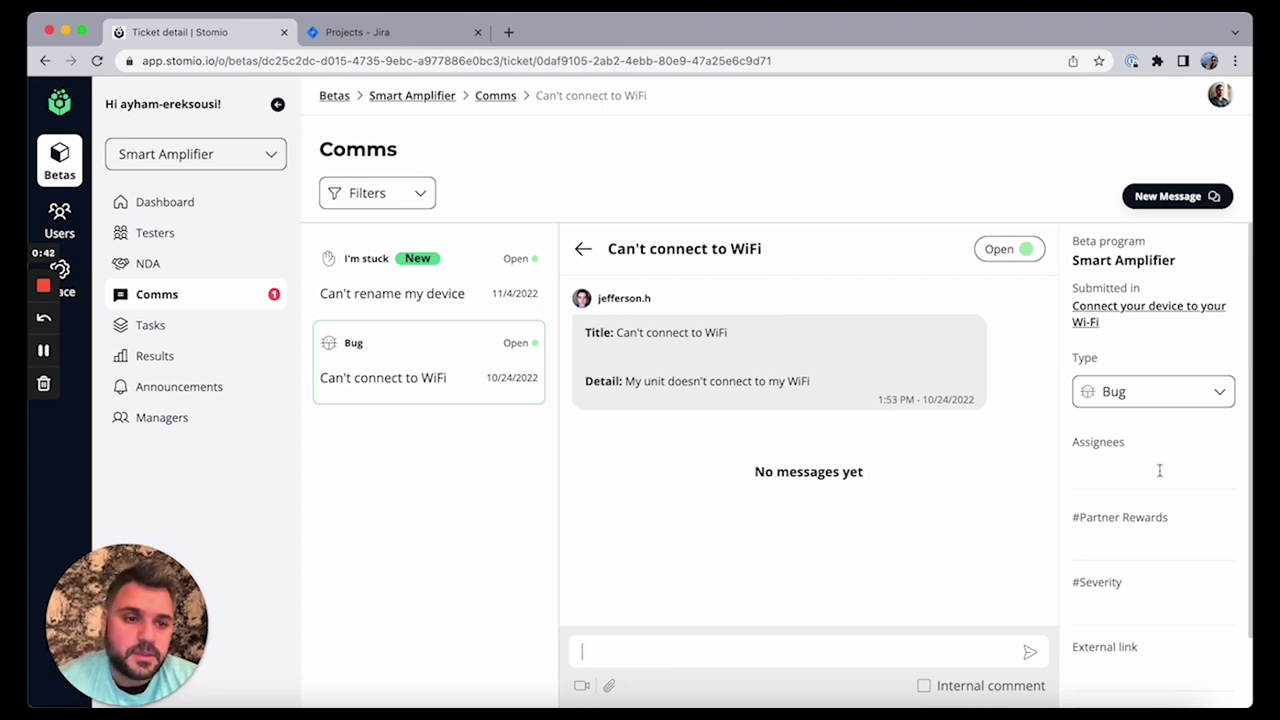
scroll(1160, 470, down, 2)
scroll(1173, 449, down, 1)
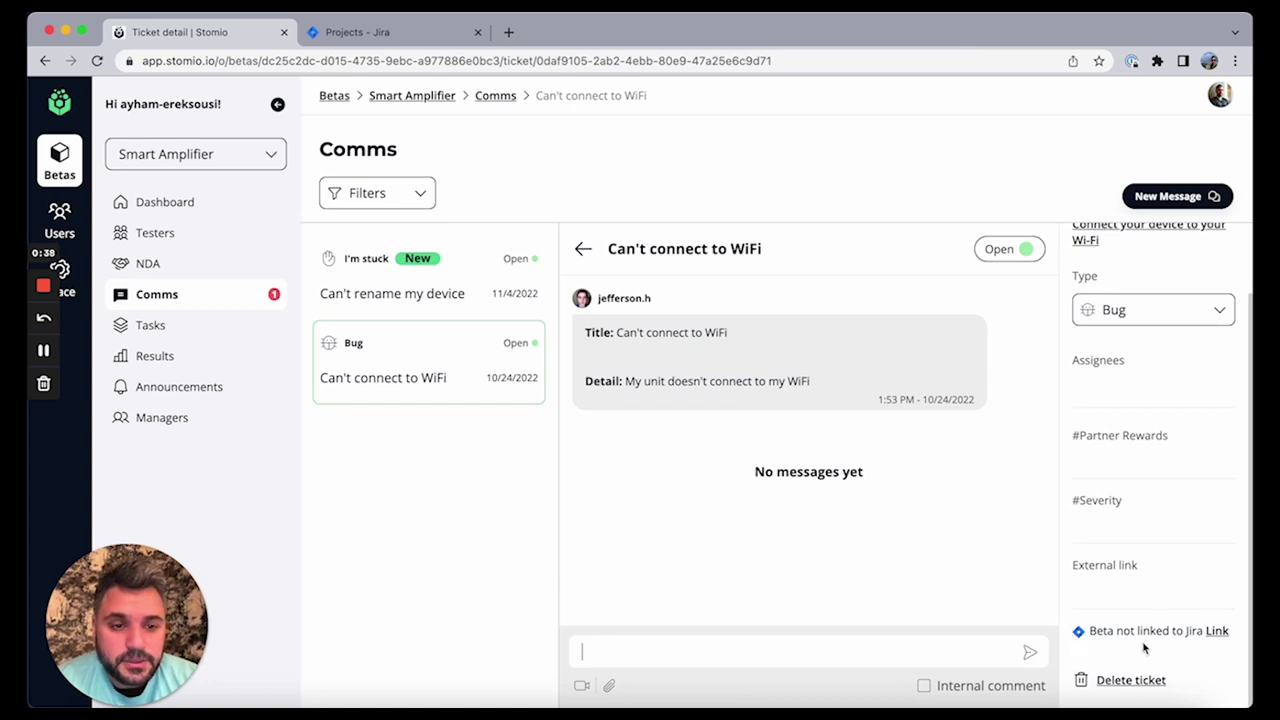
Follow the ticket's Jira Link option to the Jira setup and link the Smart Amplifier beta to the Cyborg project.
click(1218, 631)
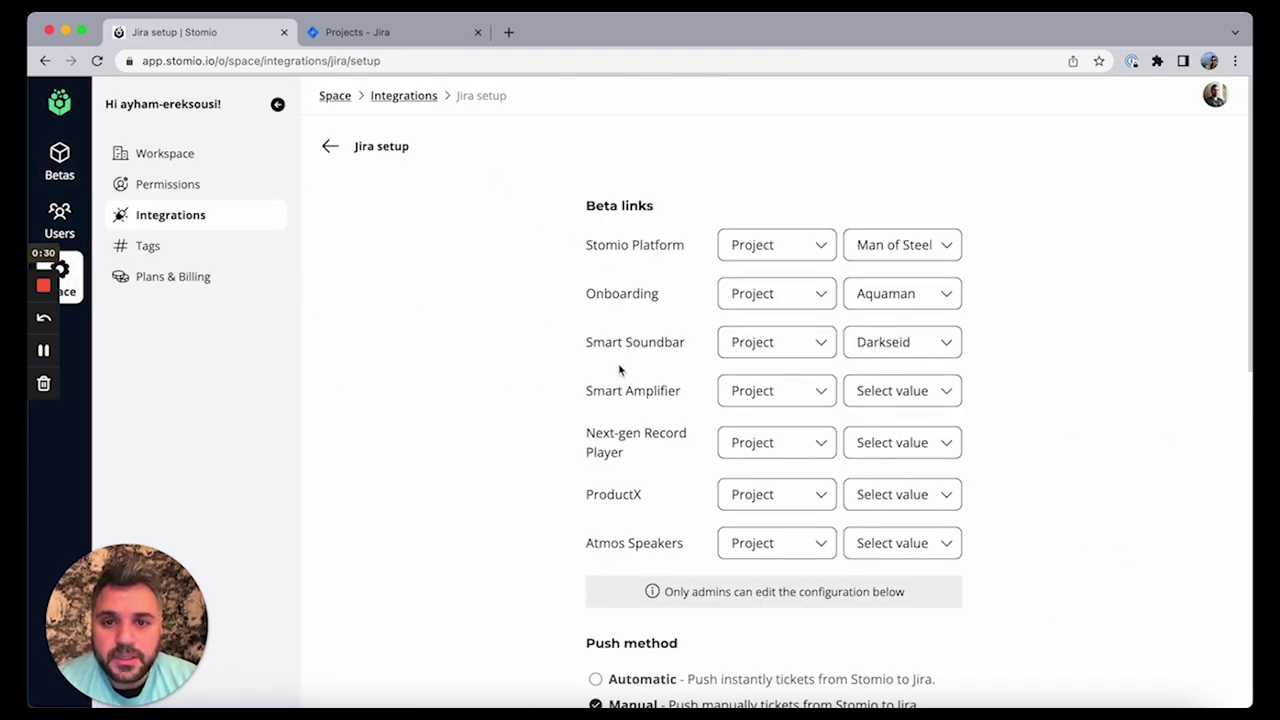
click(909, 398)
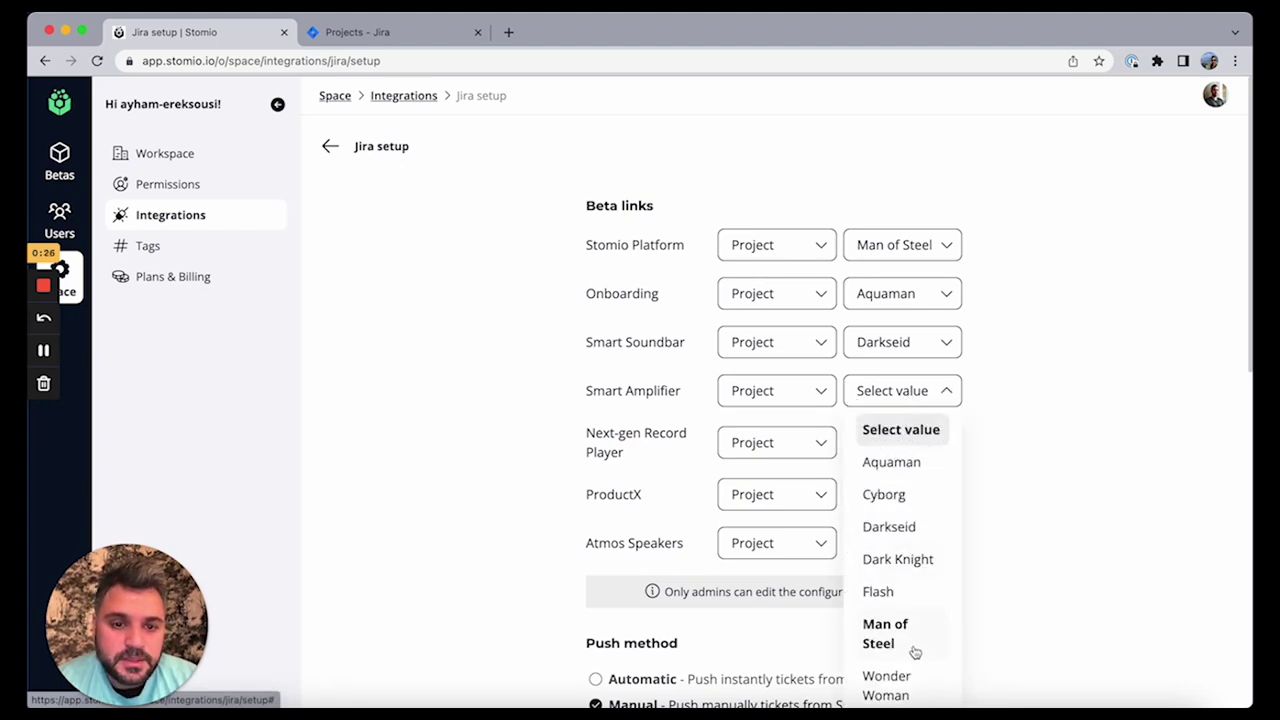
click(925, 500)
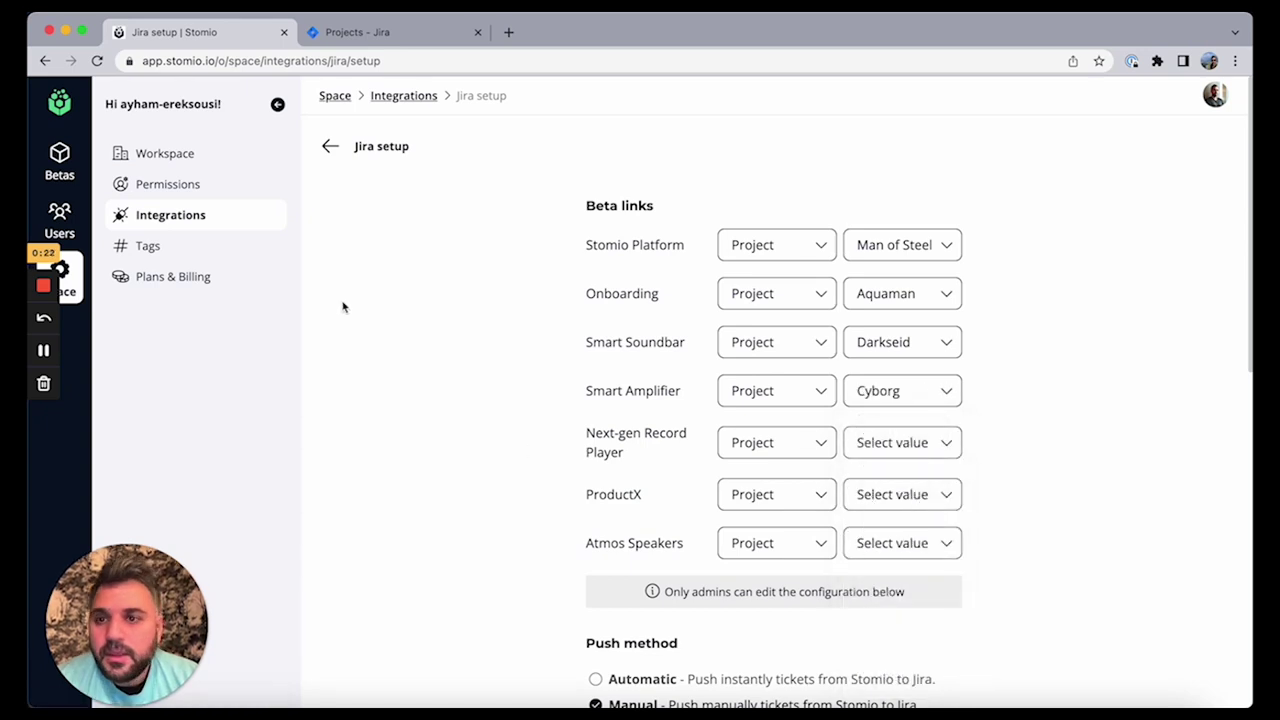
Reopen the Smart Amplifier beta's "Can't connect to WiFi" ticket in Comms and push it to Jira.
click(62, 162)
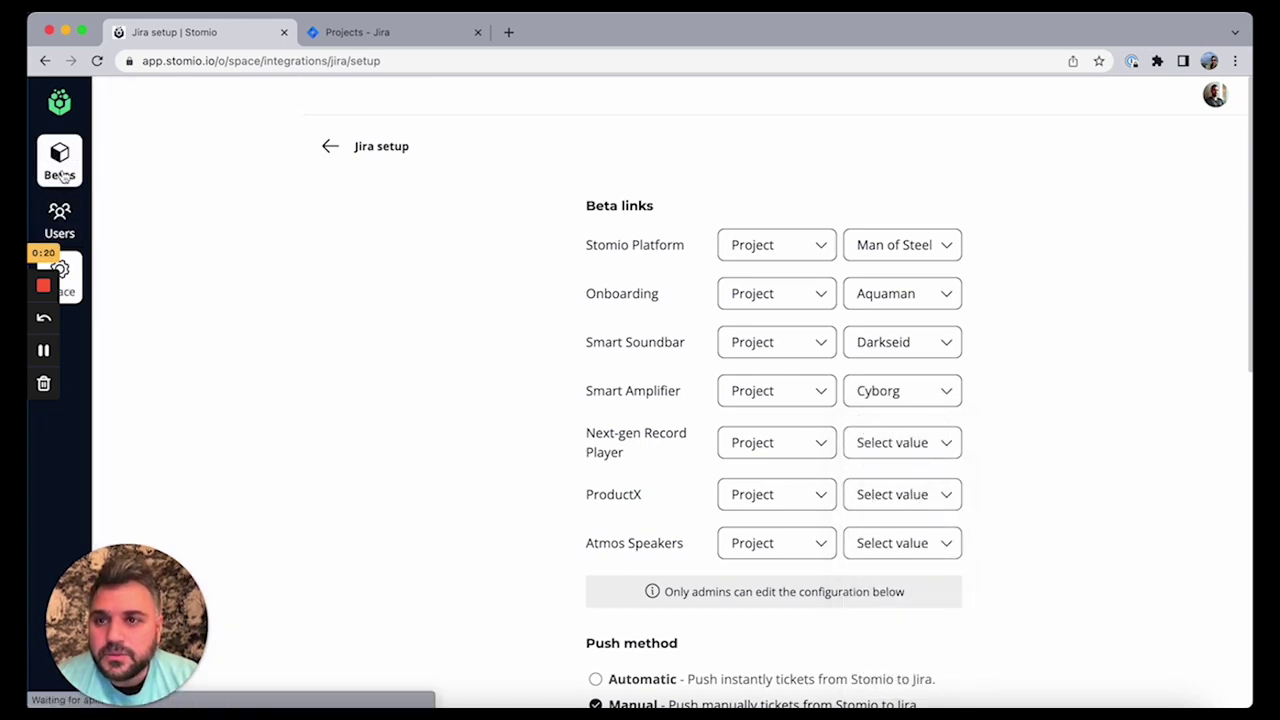
click(1198, 326)
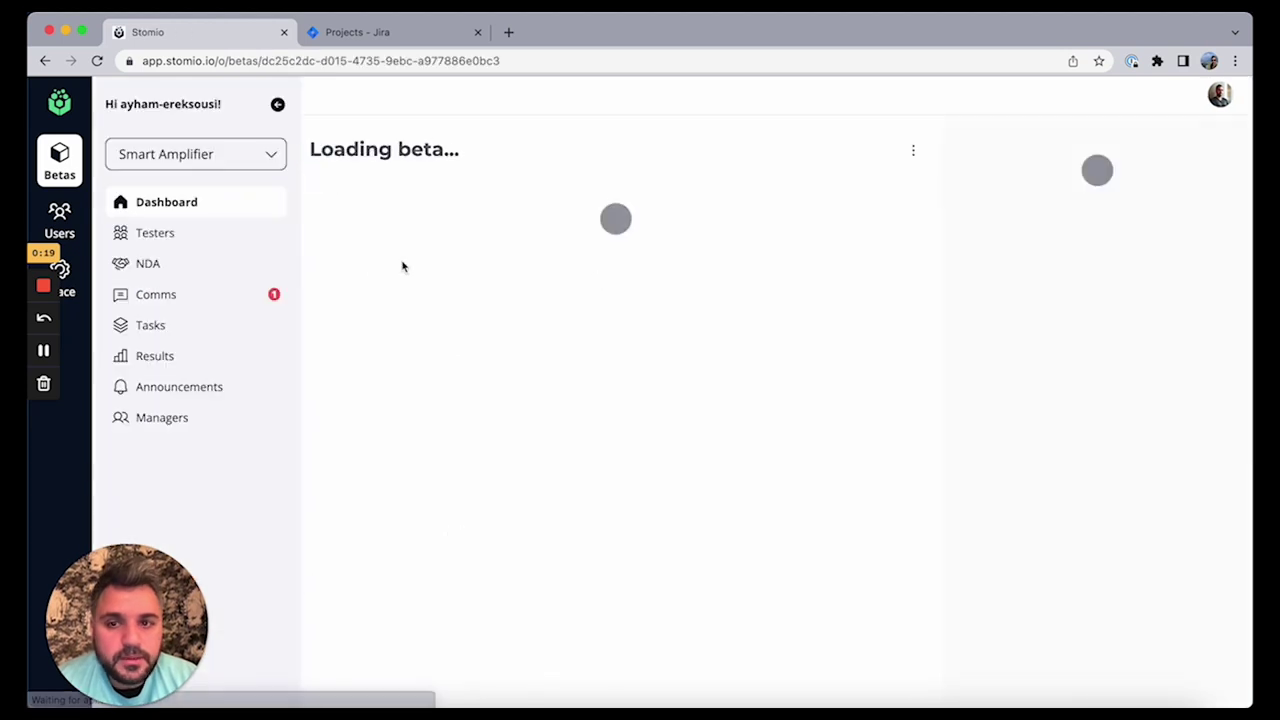
click(228, 302)
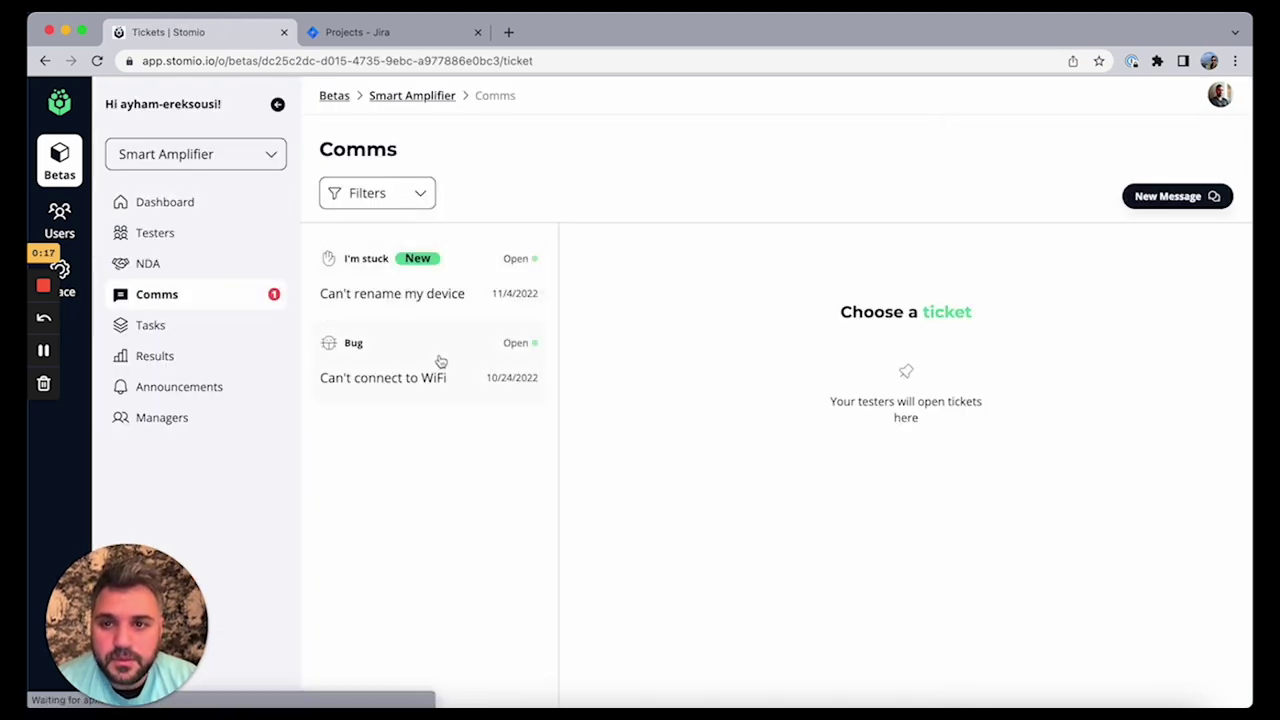
click(437, 362)
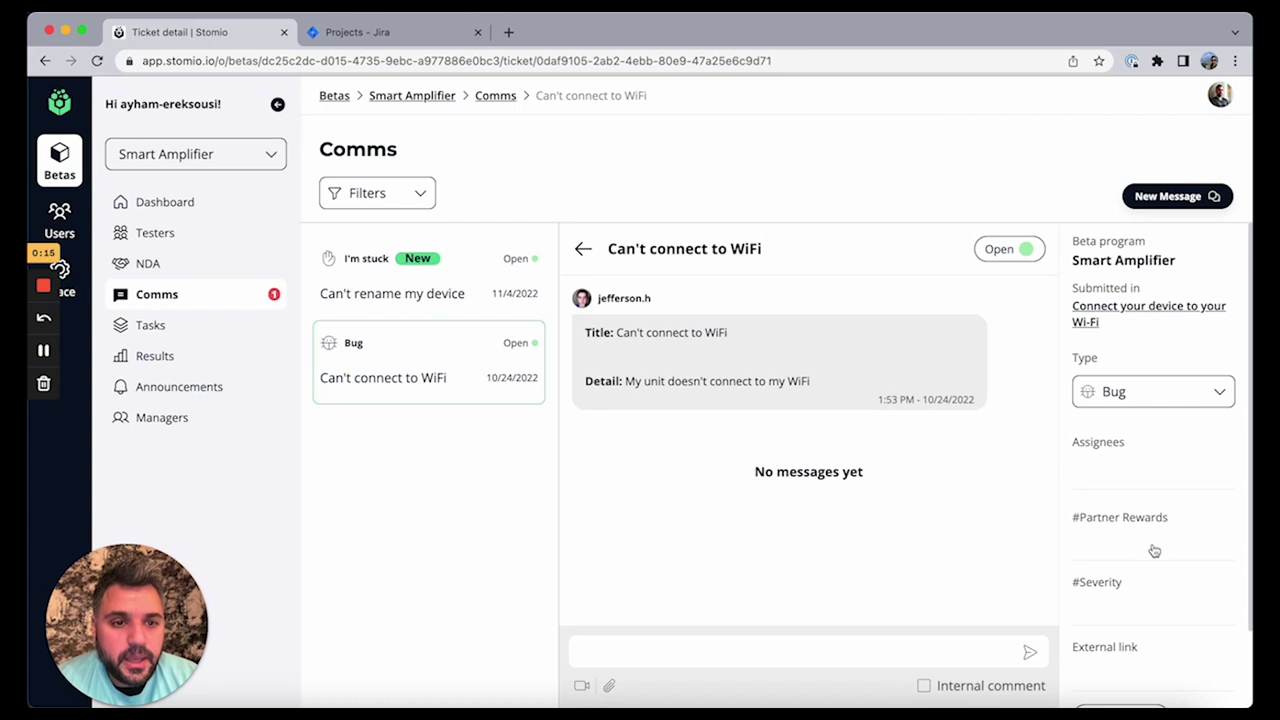
scroll(1154, 551, down, 2)
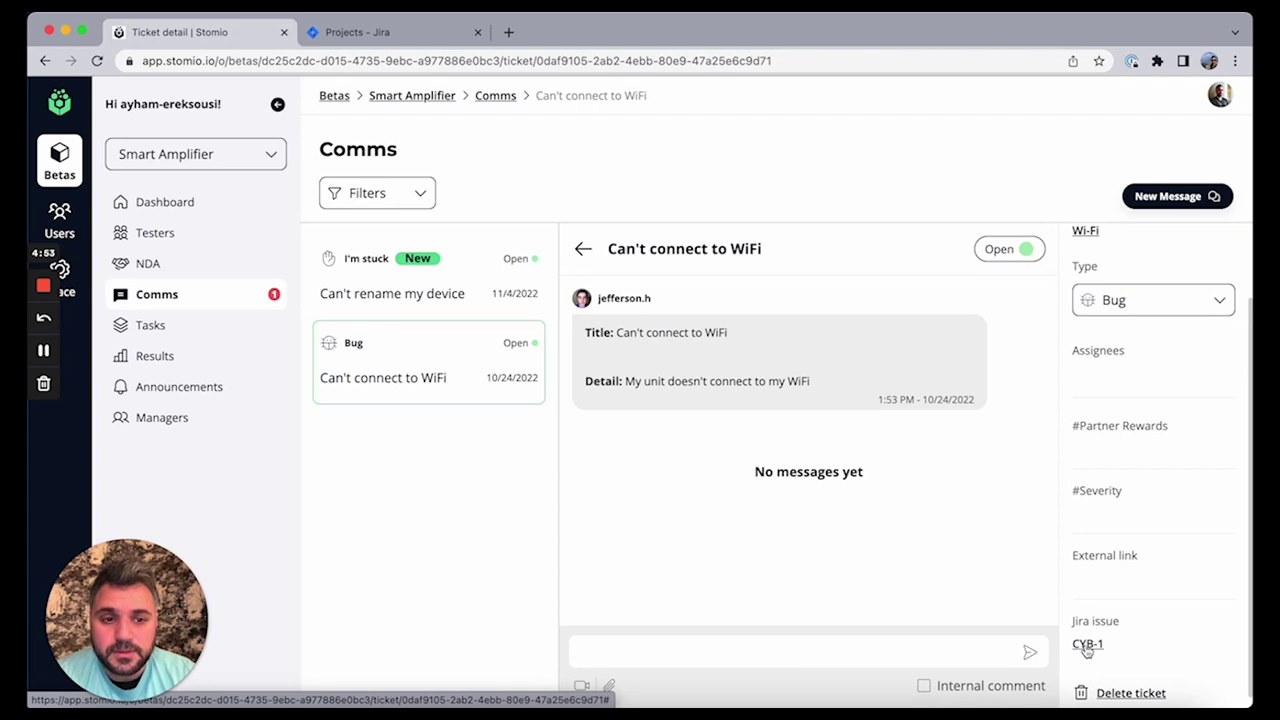
Open the Jira issue CYB-1, compare its title and description with the Stomio ticket, and follow its Original Stomio ticket link.
click(1087, 644)
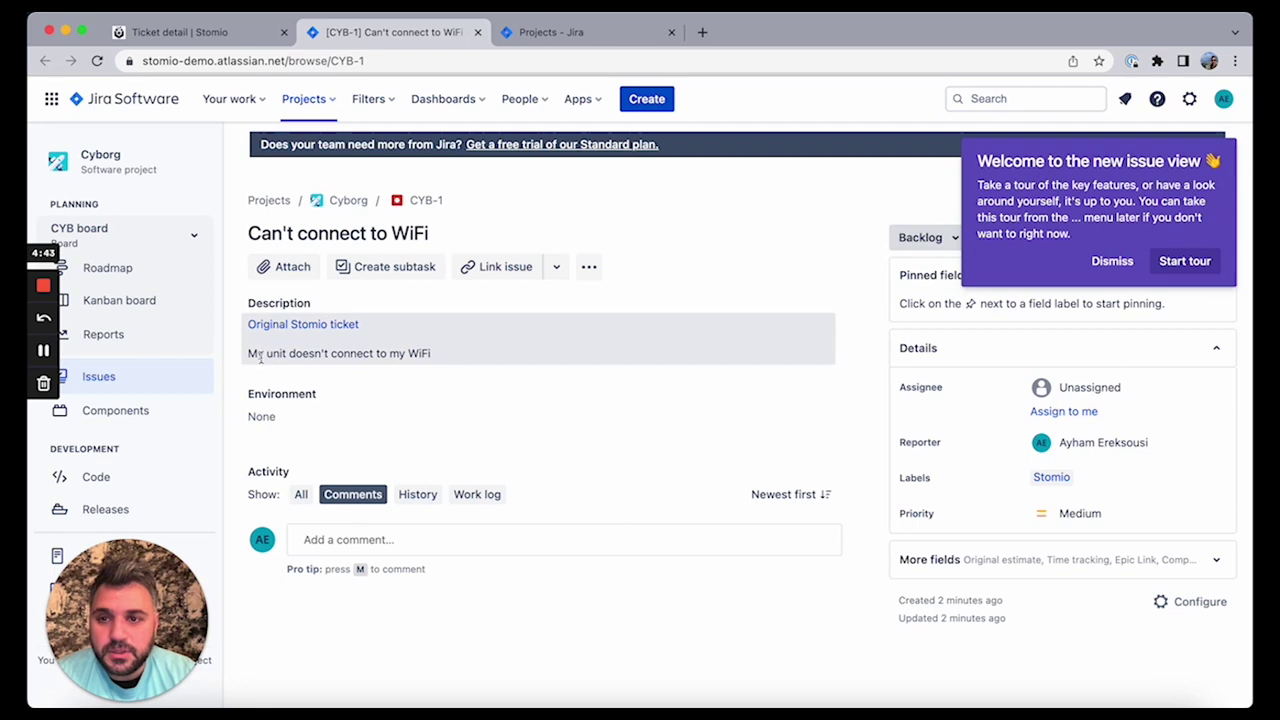
click(222, 34)
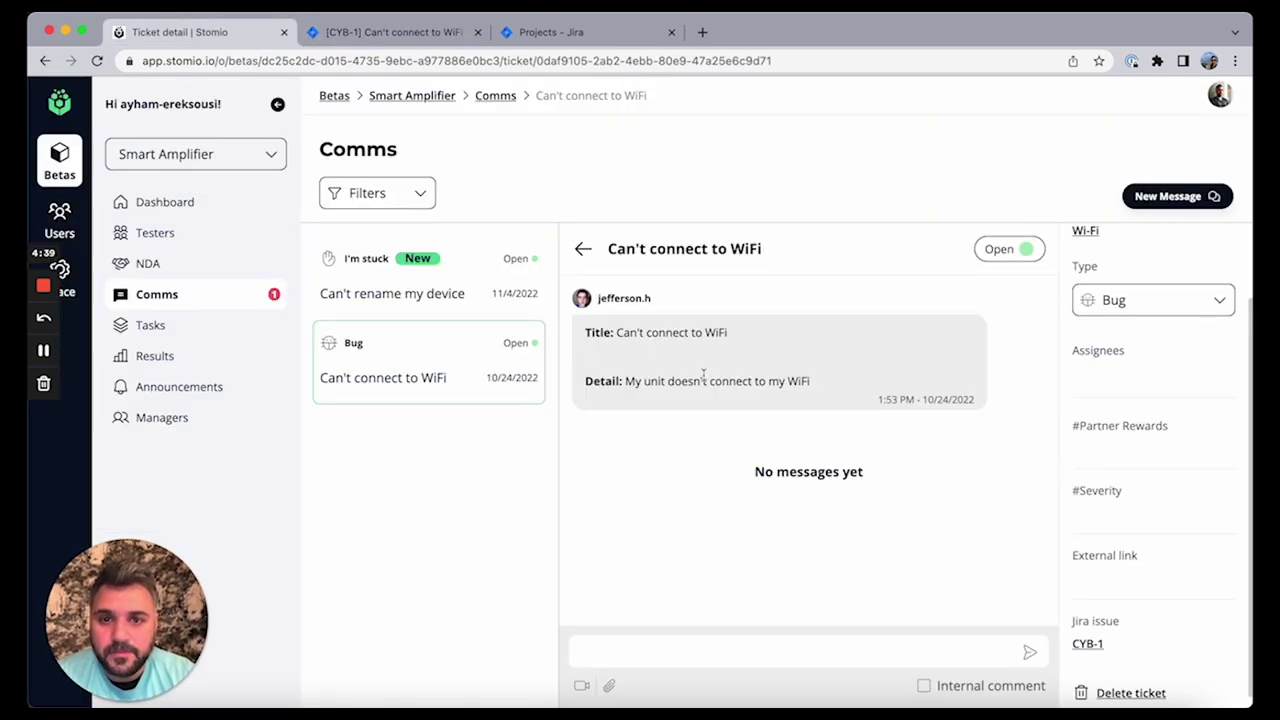
click(410, 34)
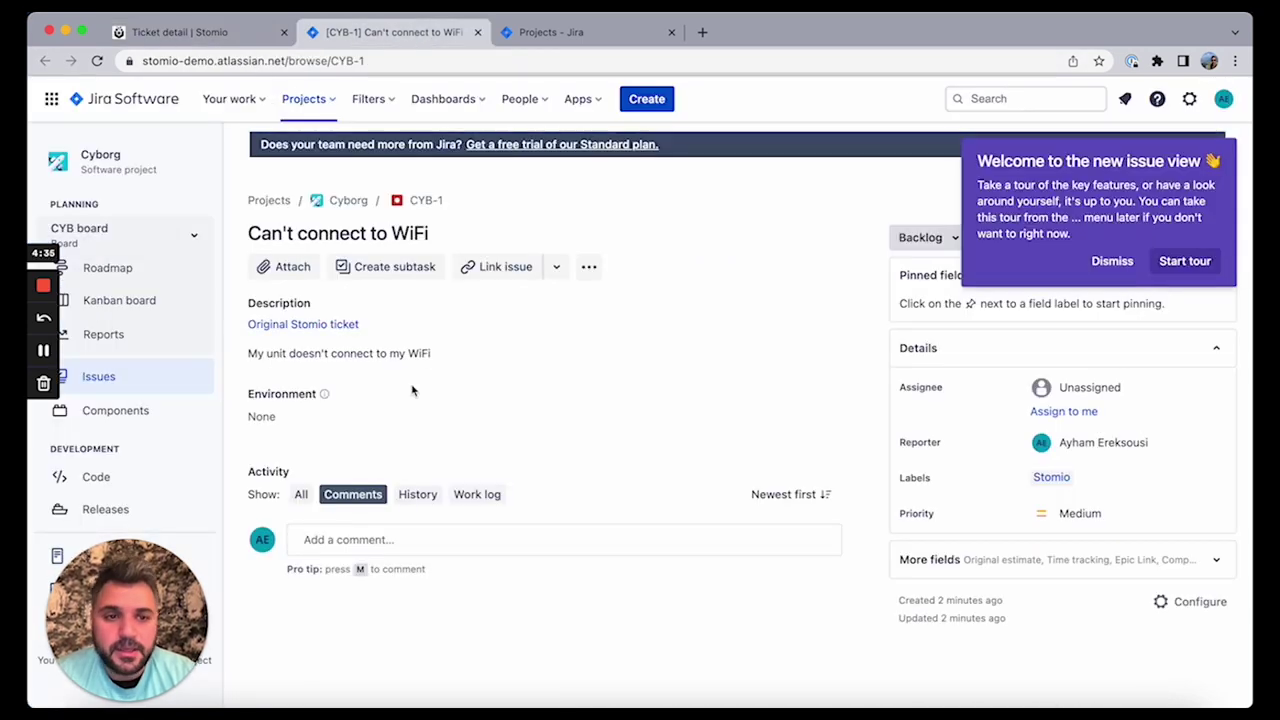
click(322, 328)
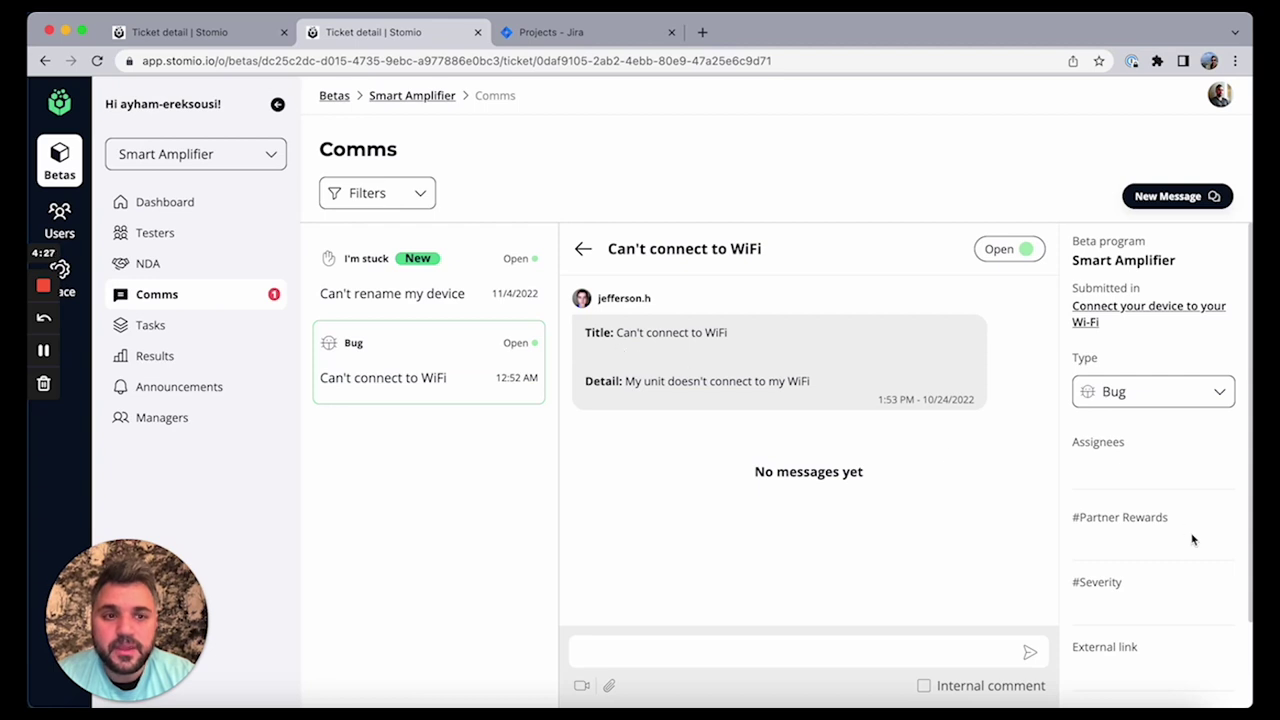
Send the reply "Sorry for the trouble. Let me get back to you shortly" on the "Can't connect to WiFi" ticket.
scroll(1195, 540, down, 2)
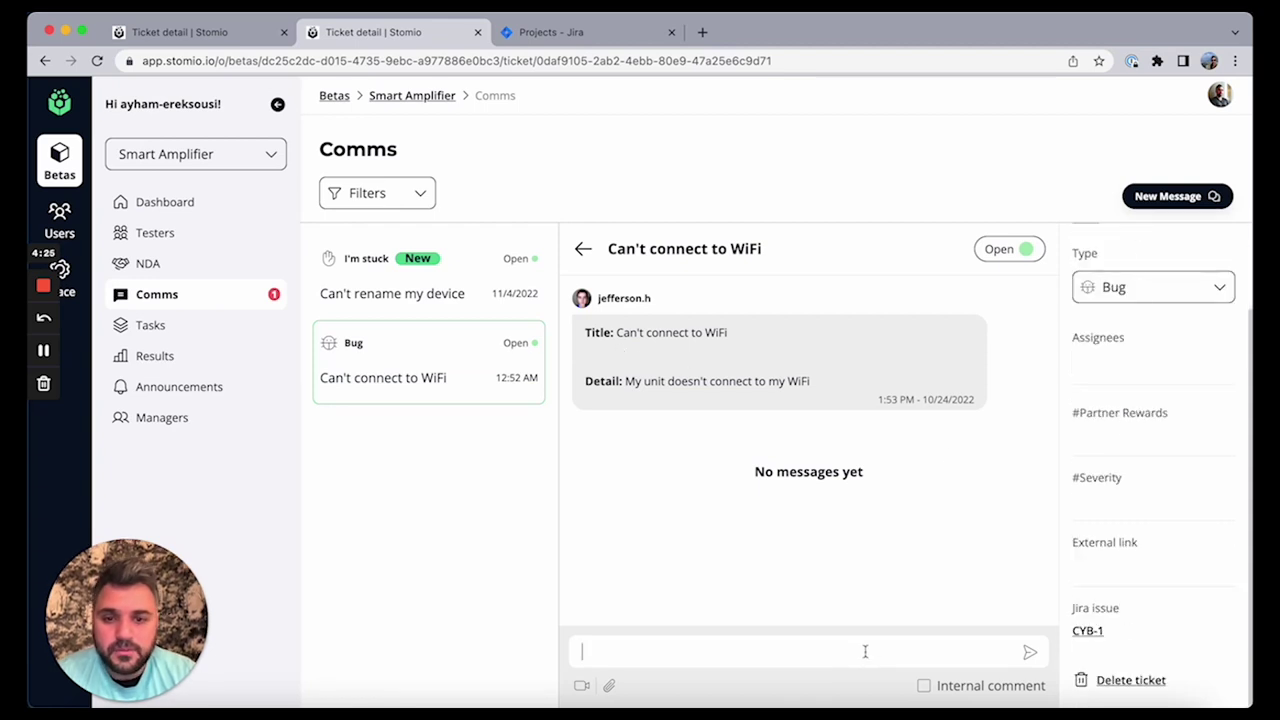
text(Sorry for the trouble. Let me get back)
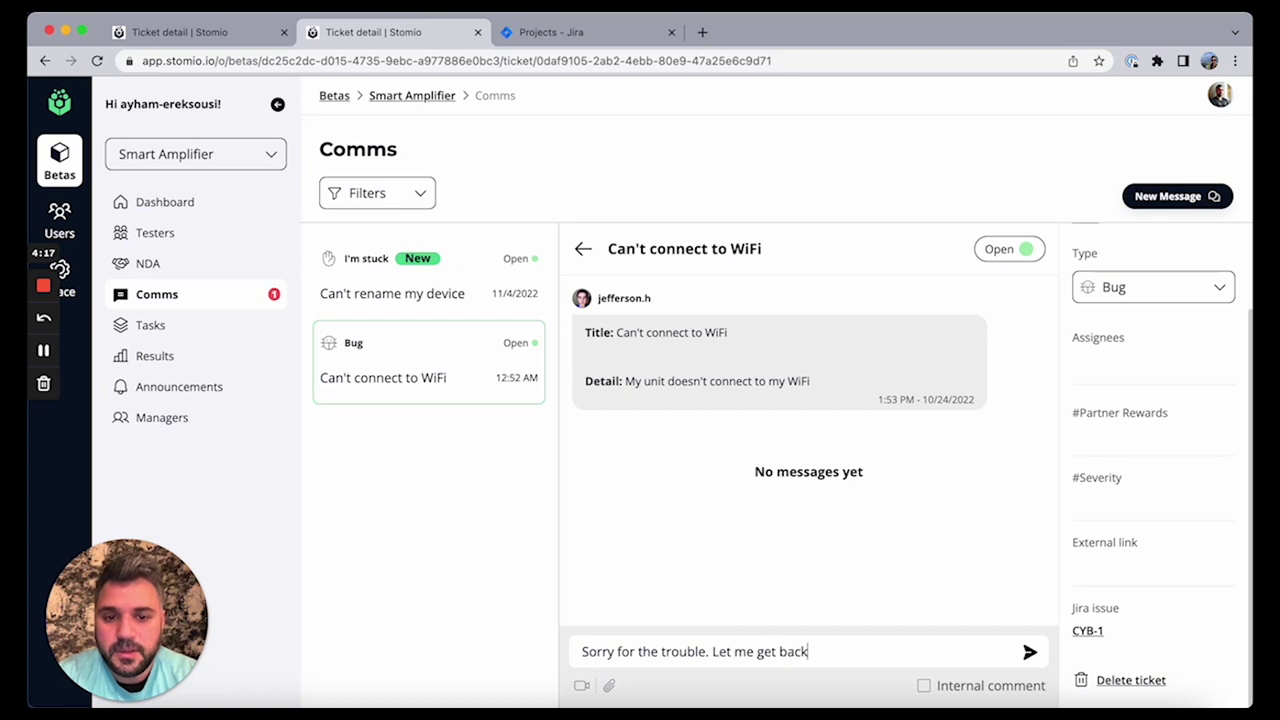
text( to you shortly)
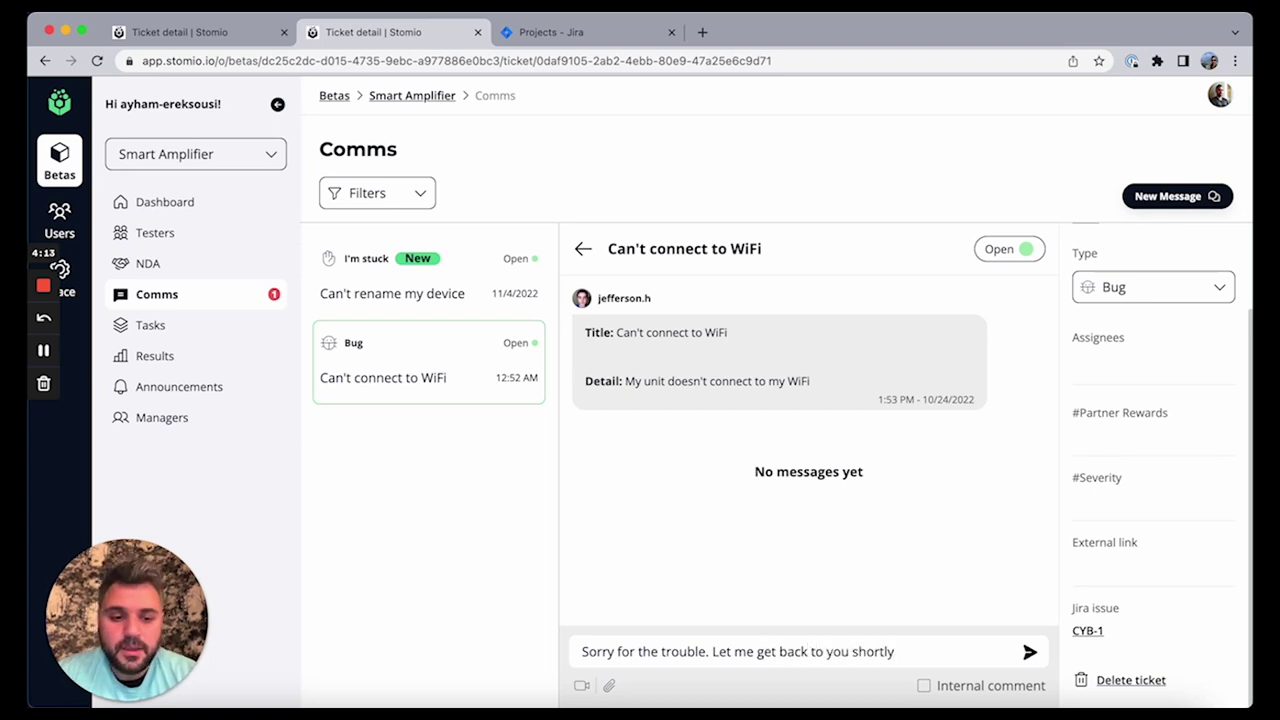
key(Return)
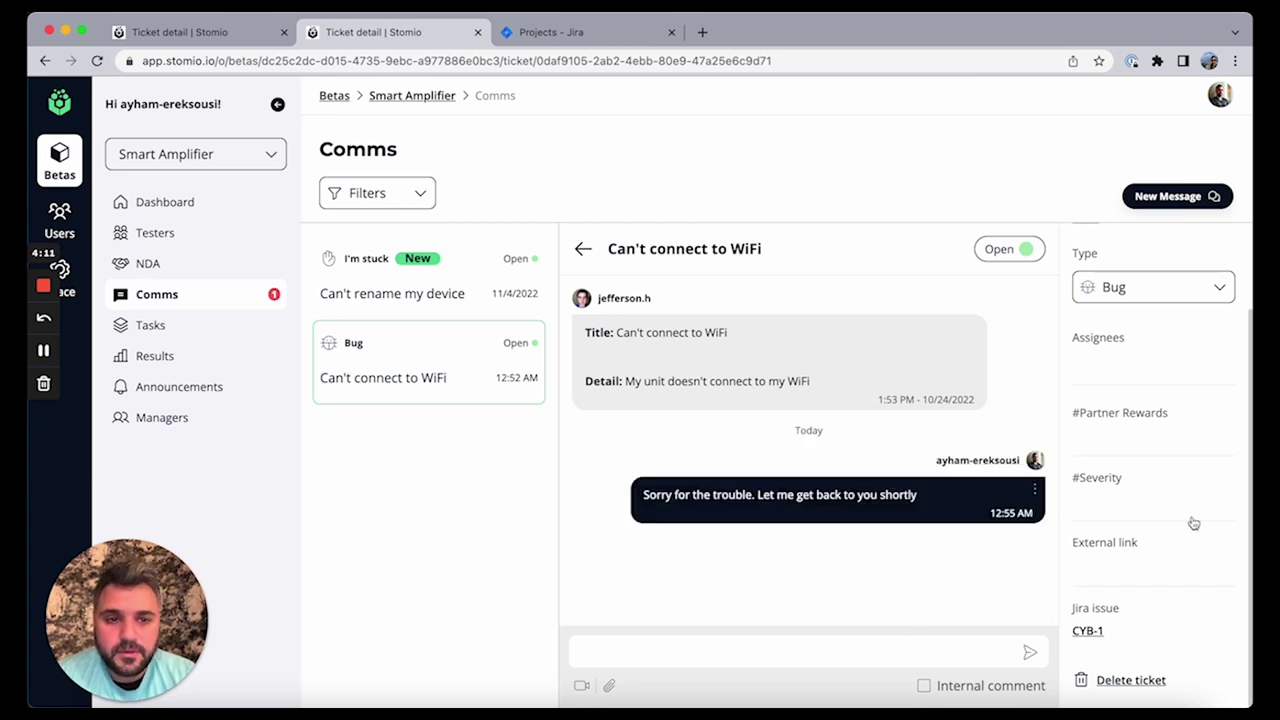
Review the comments, reporter and label of the linked Jira issue CYB-1, and return to the Stomio ticket.
click(1088, 630)
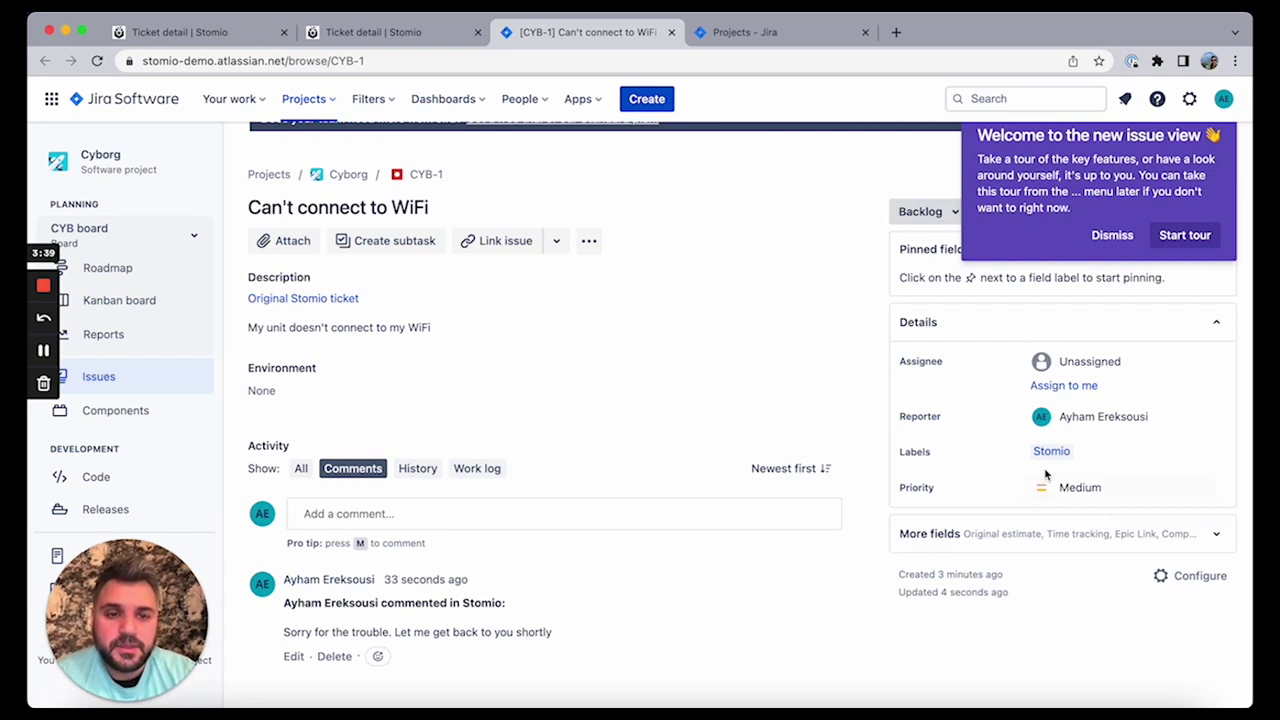
mouse_move(1091, 418)
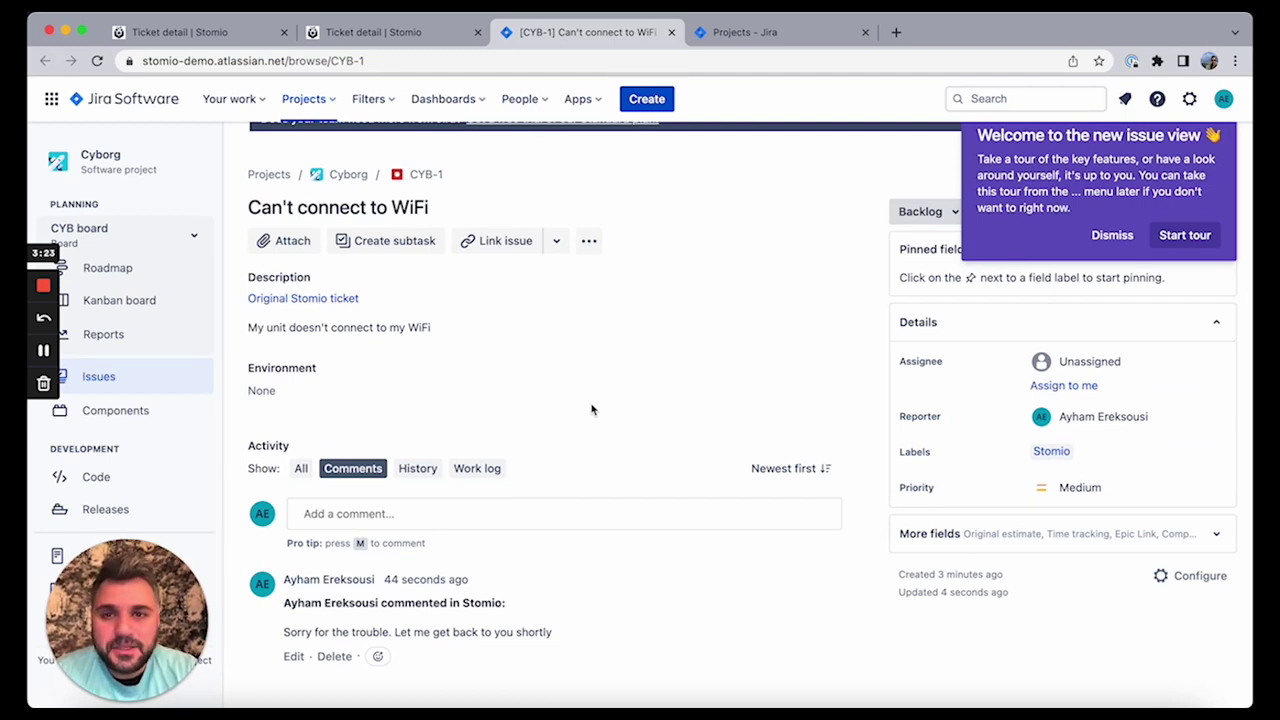
click(371, 38)
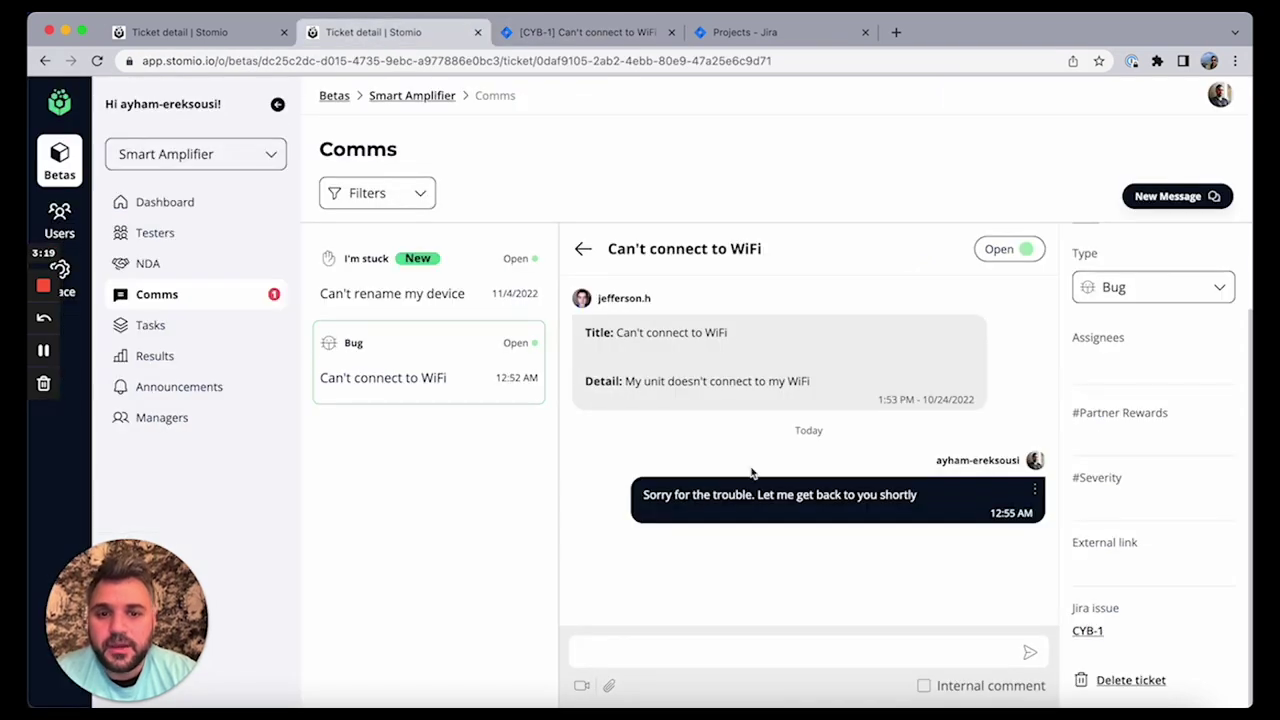
Post the internal comment "Note for engineering: this seems to be a serious issue" on the "Can't connect to WiFi" ticket.
click(830, 648)
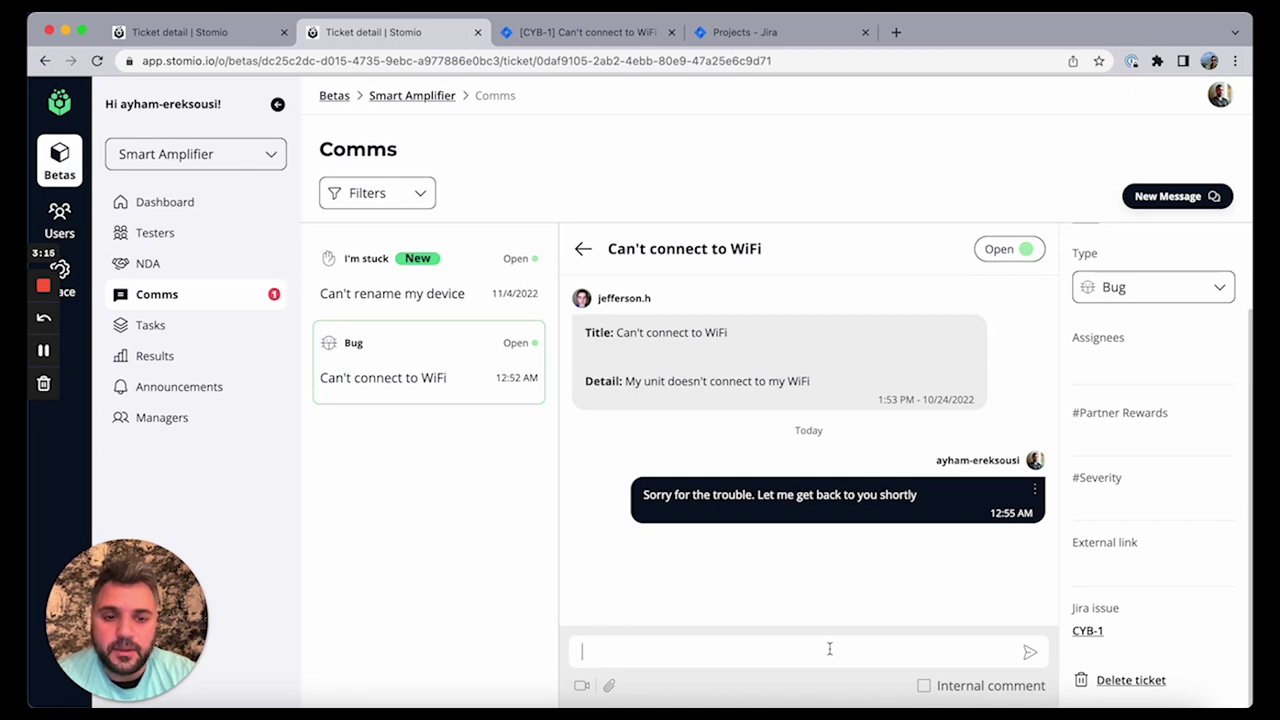
click(924, 686)
click(749, 650)
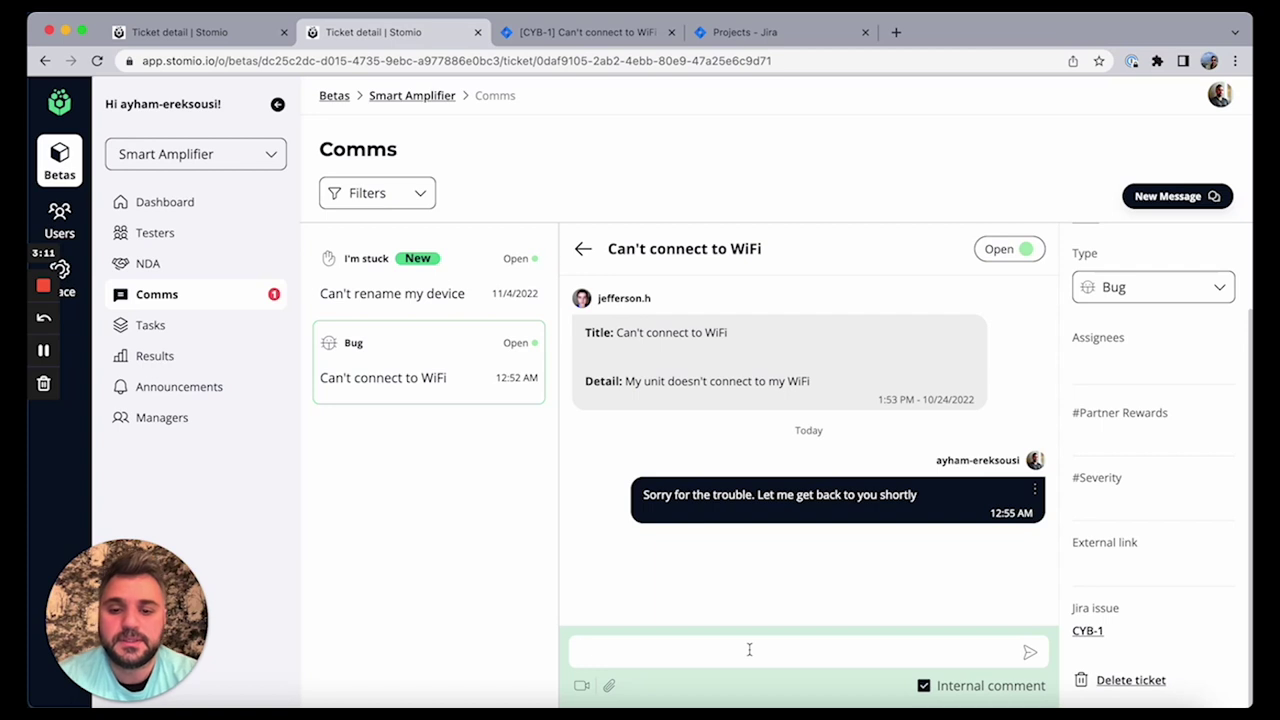
text(Note for )
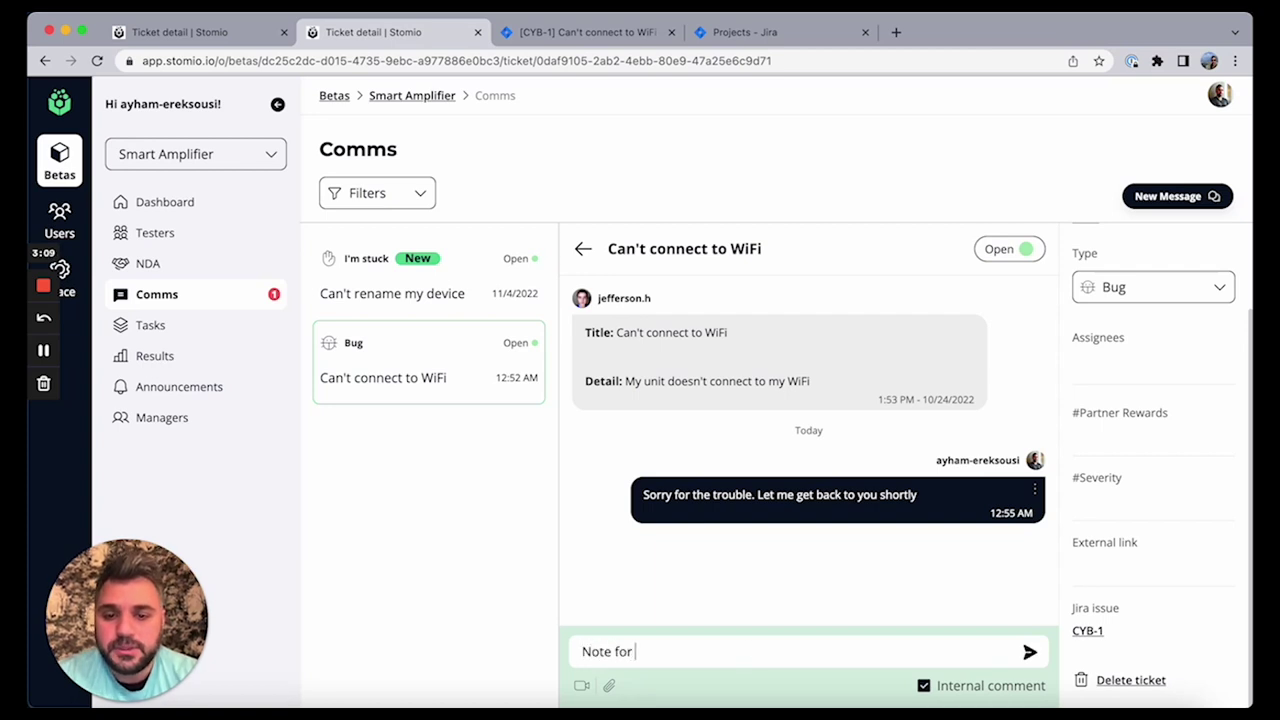
text(engineering)
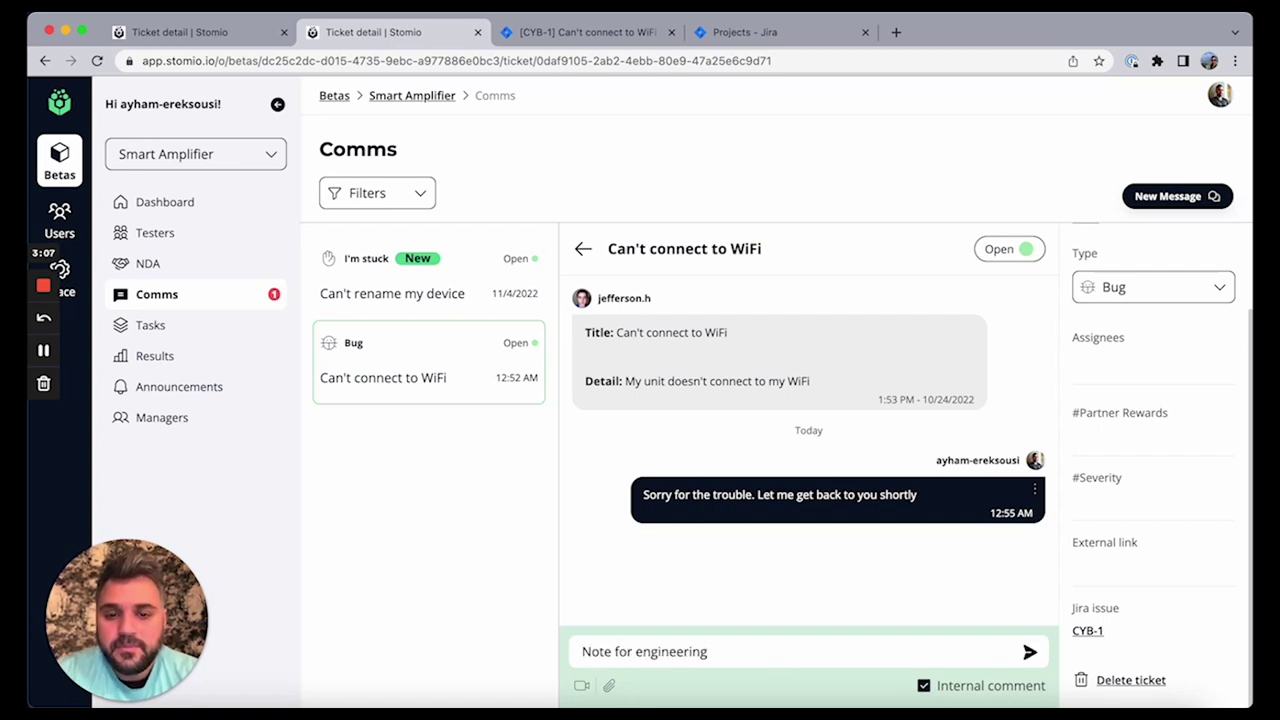
text(: this se)
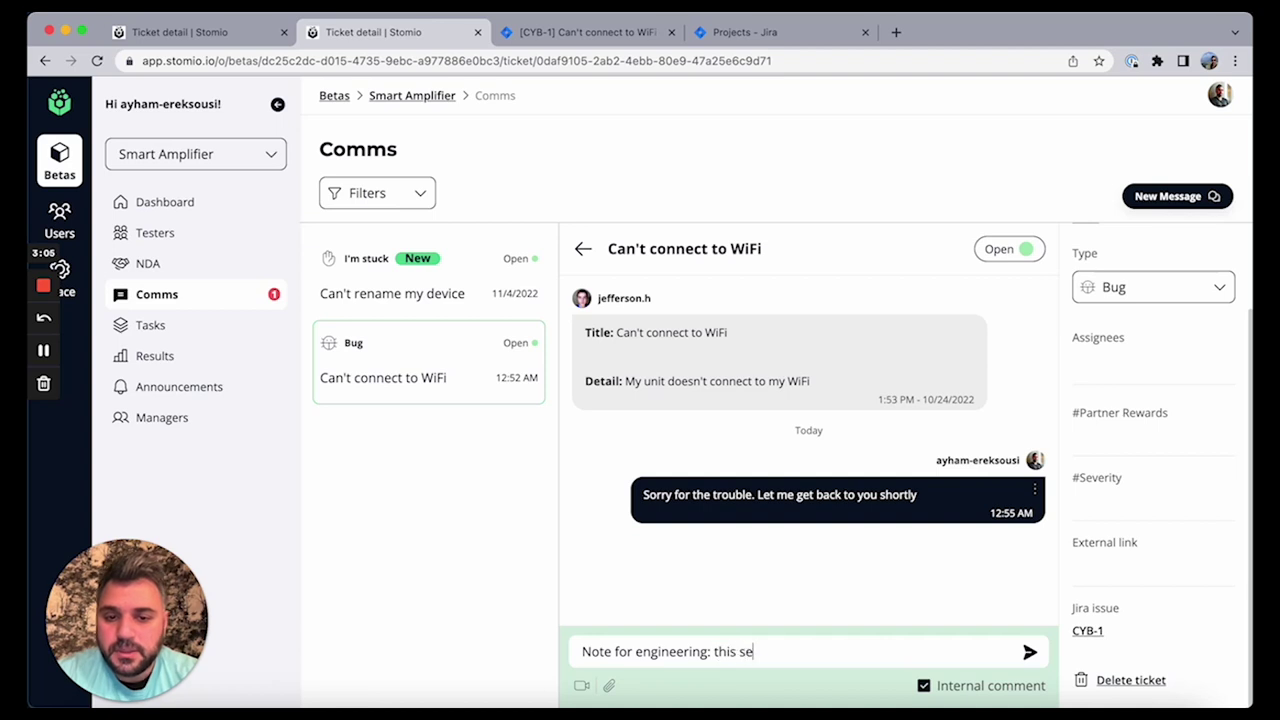
text(ems to be a serio)
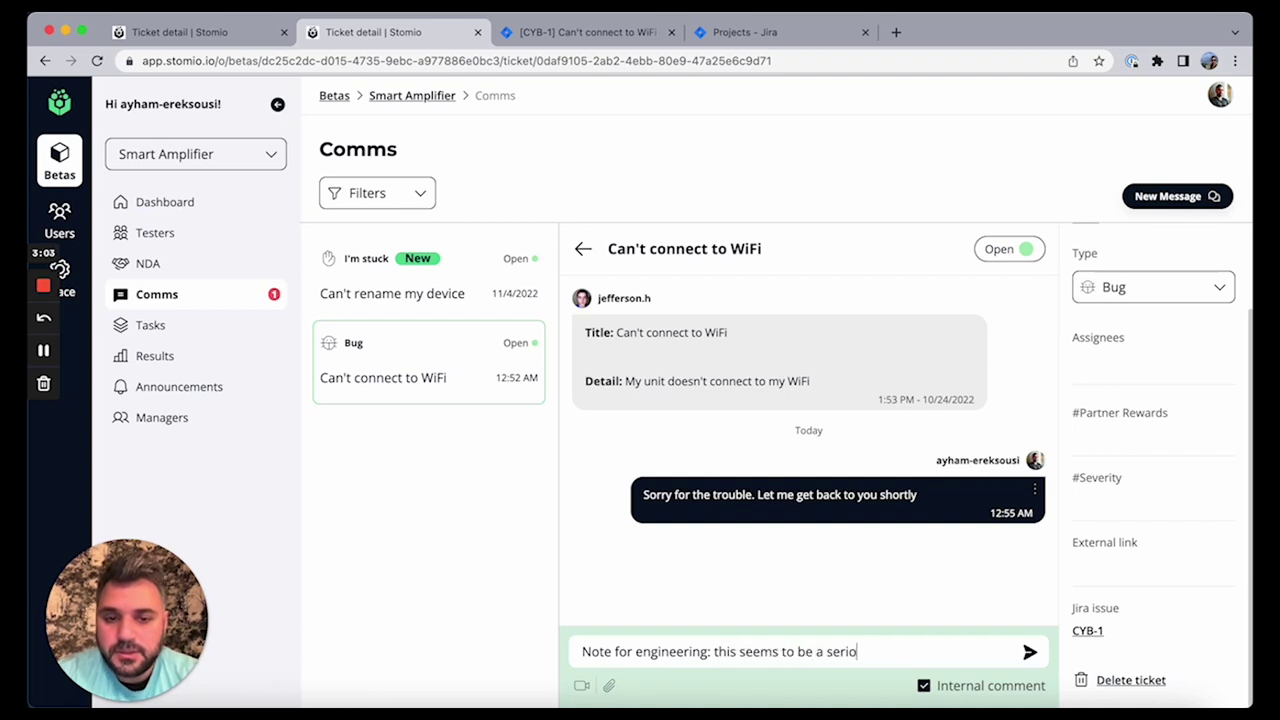
text(us issue)
key(Return)
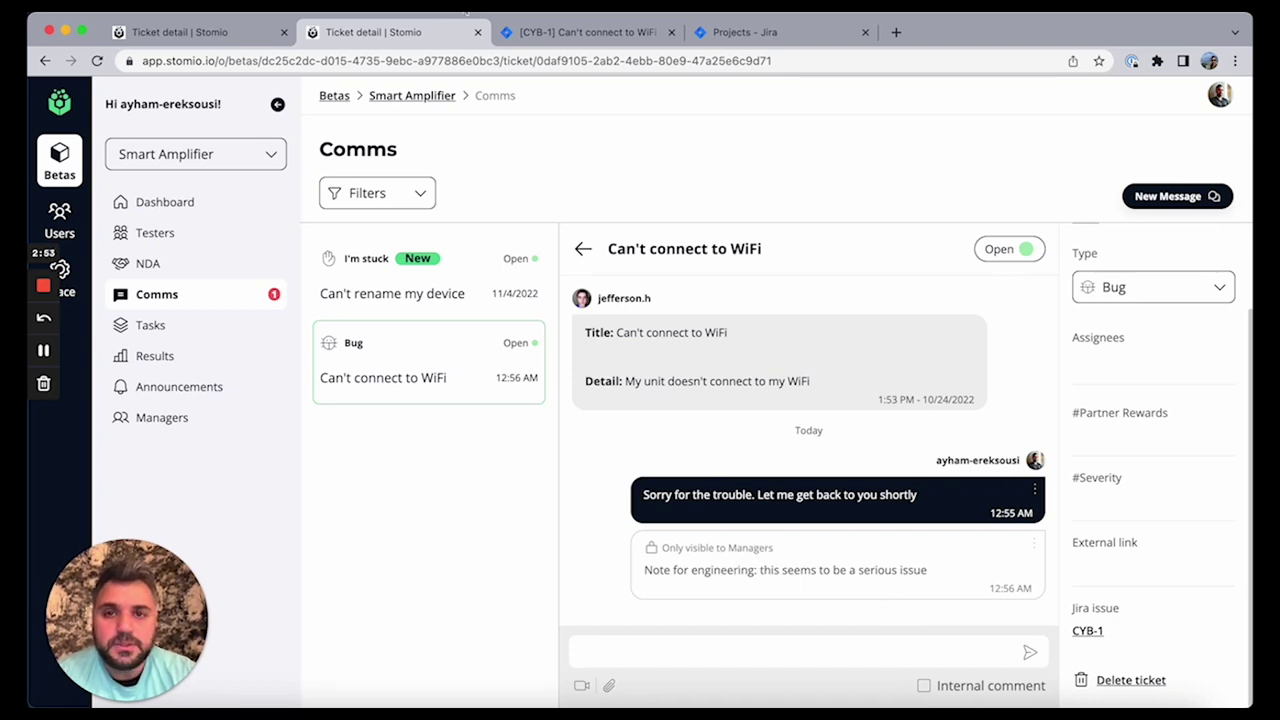
Reload the Jira issue CYB-1, check its comments for the internal note, and go back to the Stomio ticket.
click(555, 36)
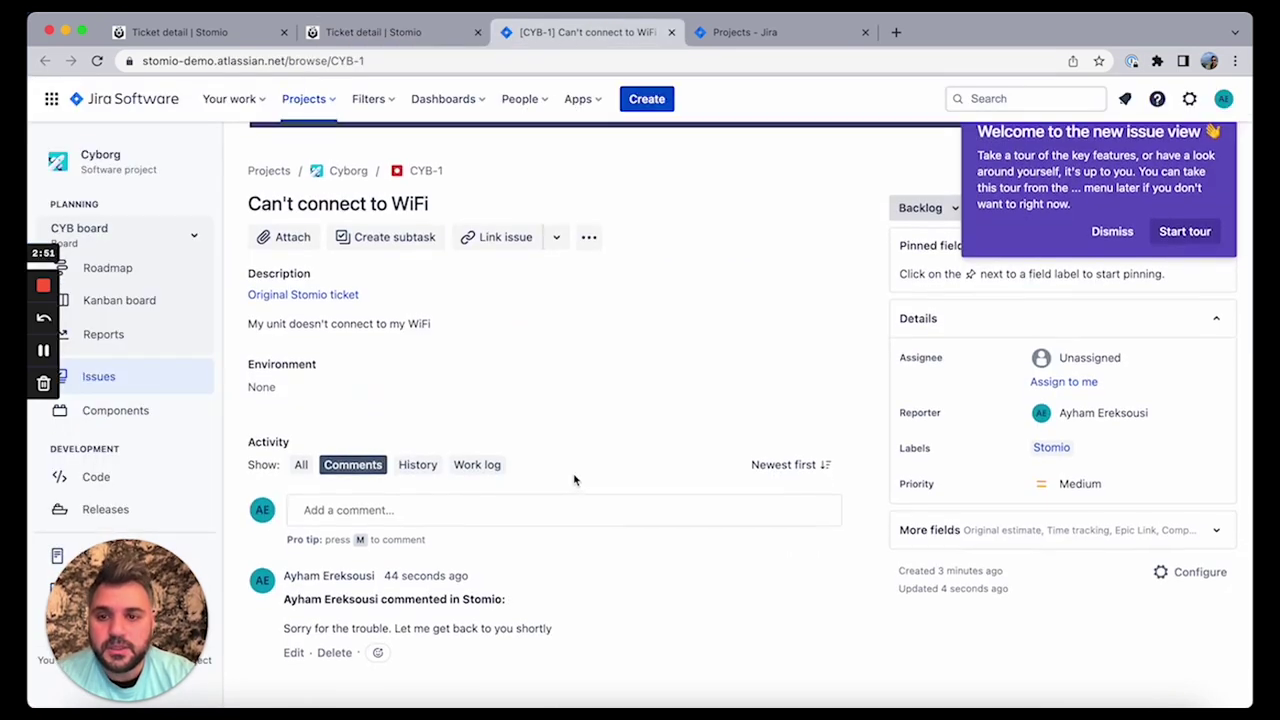
click(97, 61)
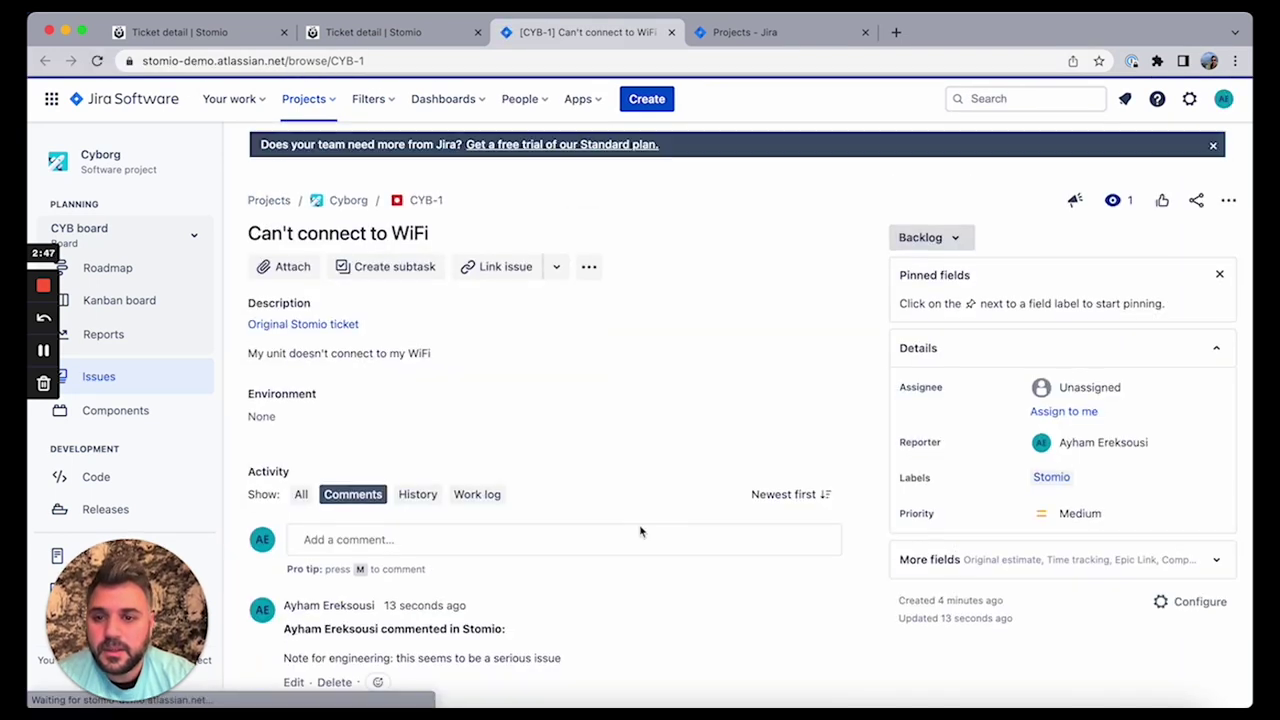
scroll(653, 553, down, 2)
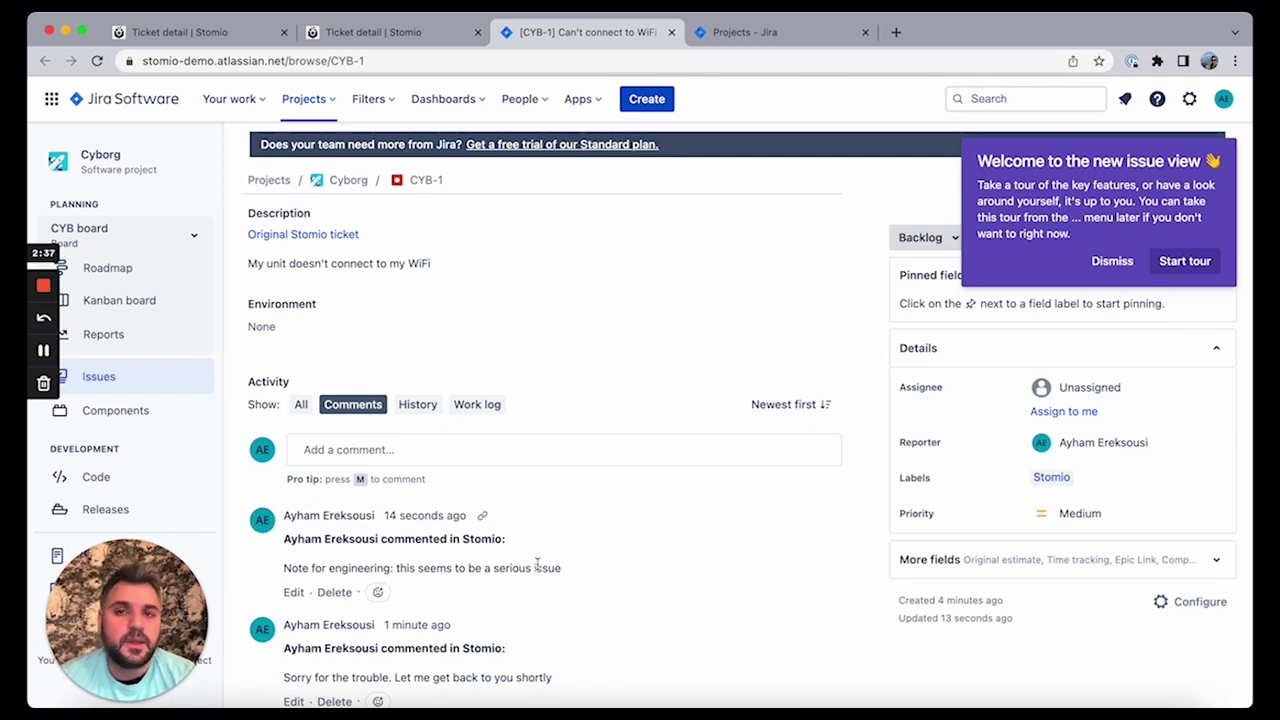
click(373, 32)
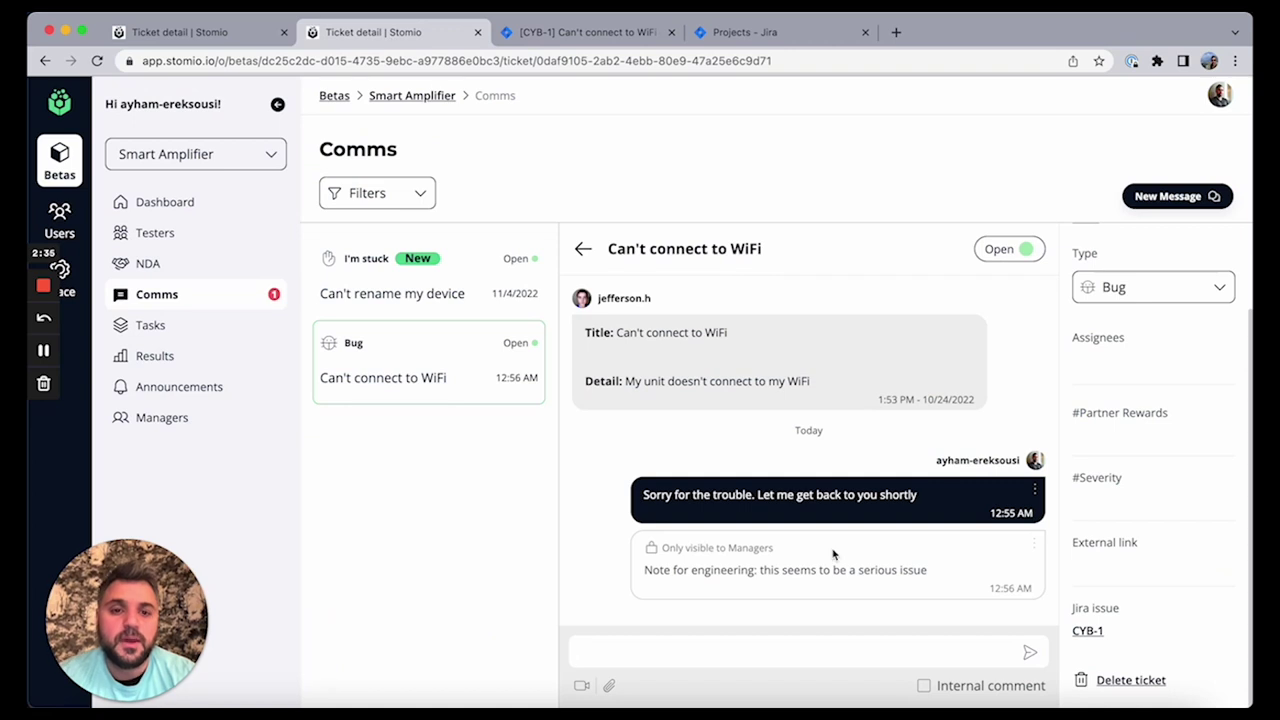